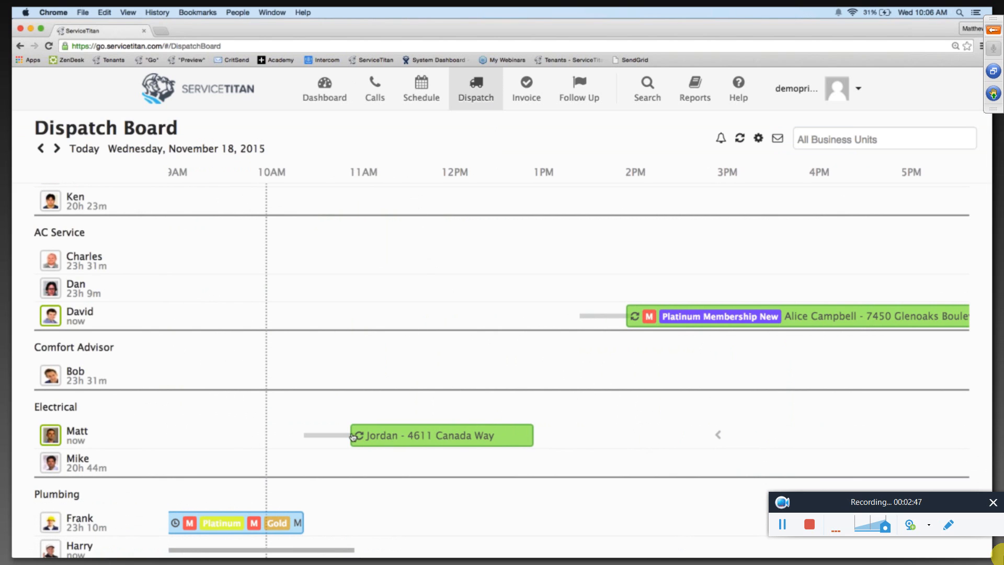
mouse_move(444, 437)
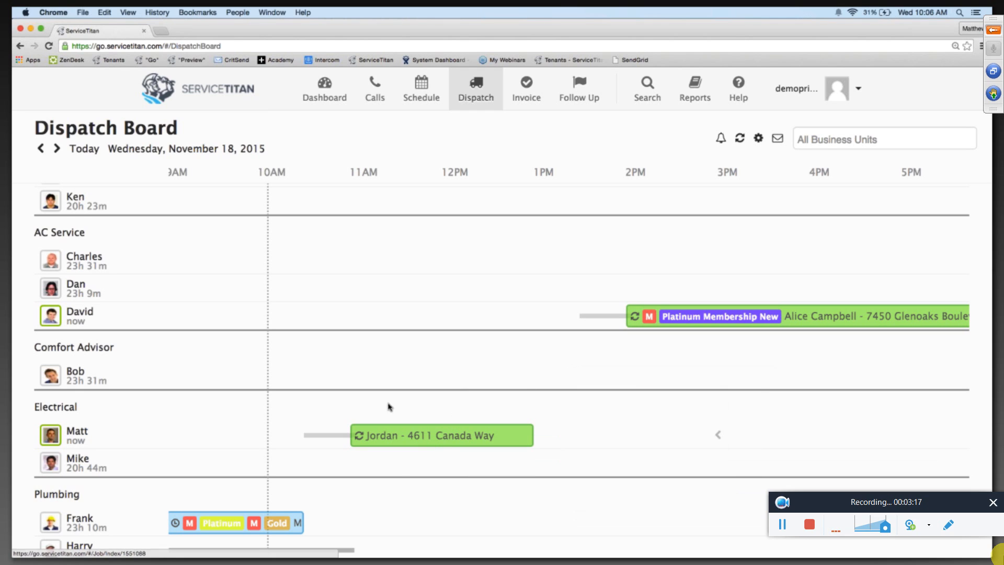
scroll(417, 469, "down", 1)
mouse_move(420, 396)
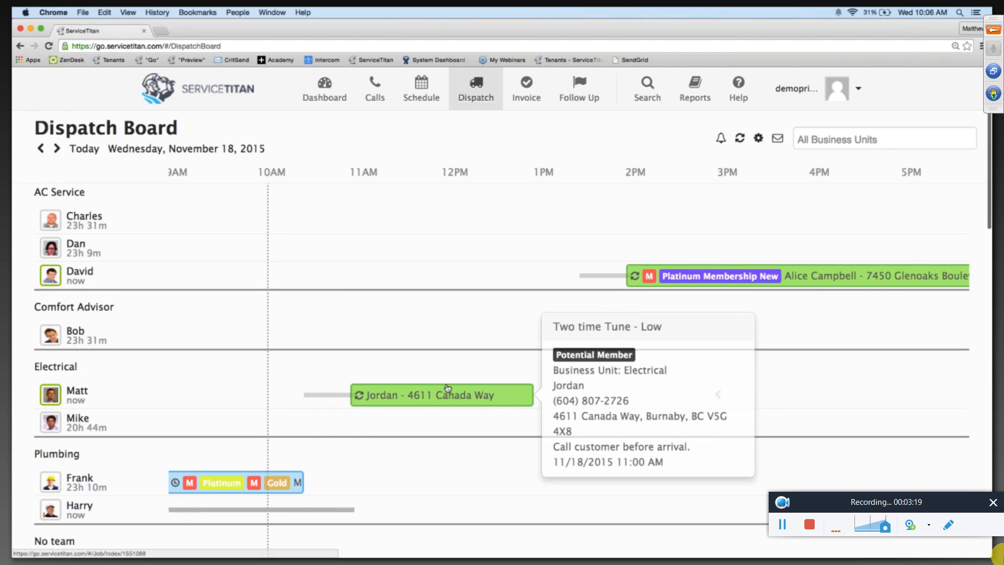
left_click(420, 396)
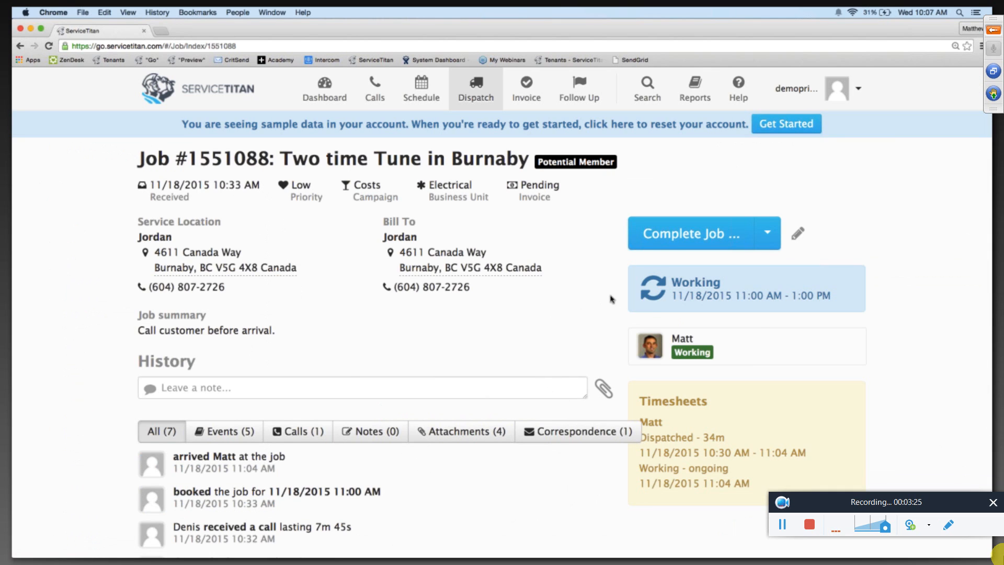
- Create a lead job from the current job, keeping the preselected technician as the lead's source
left_click(772, 239)
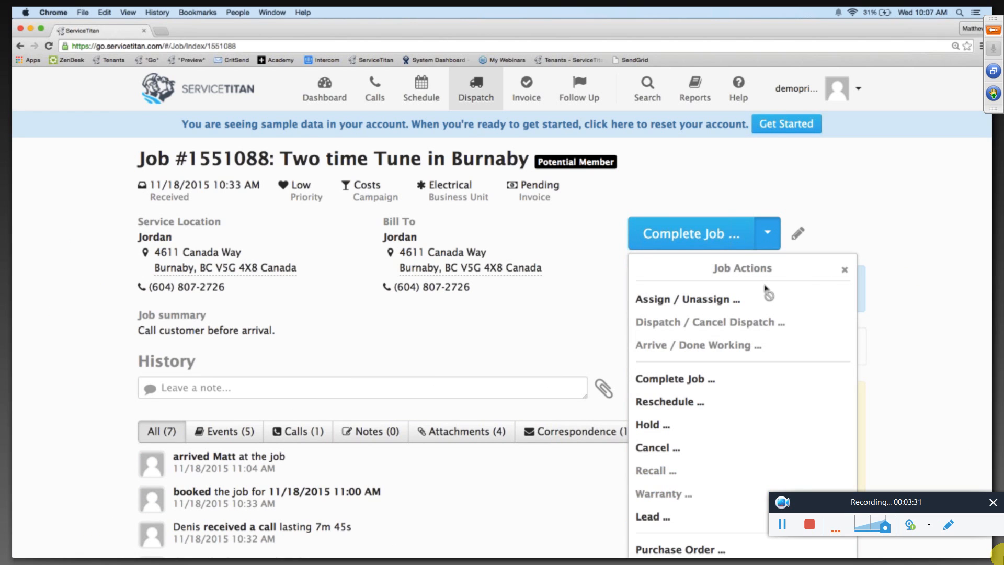
scroll(766, 291, "down", 4)
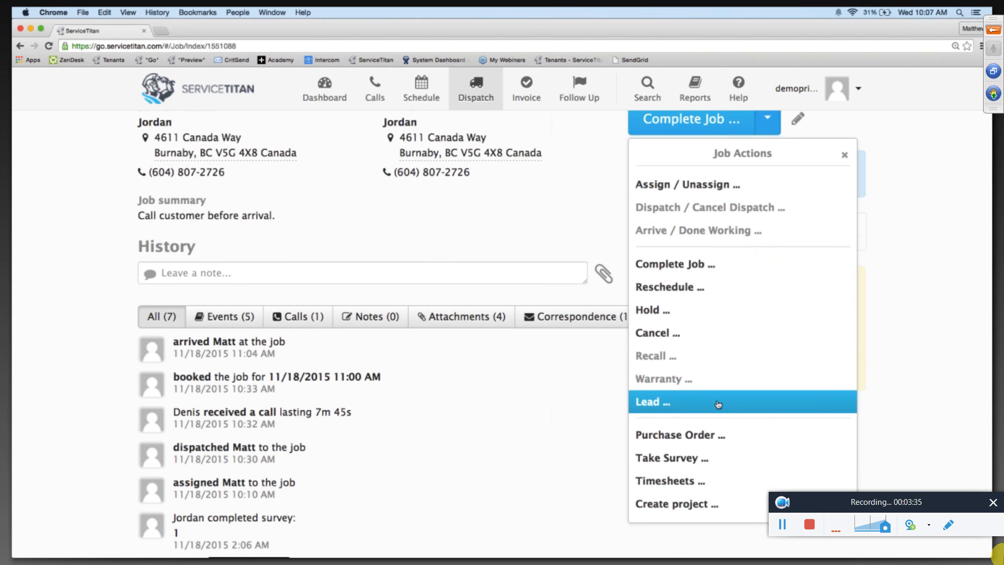
left_click(719, 404)
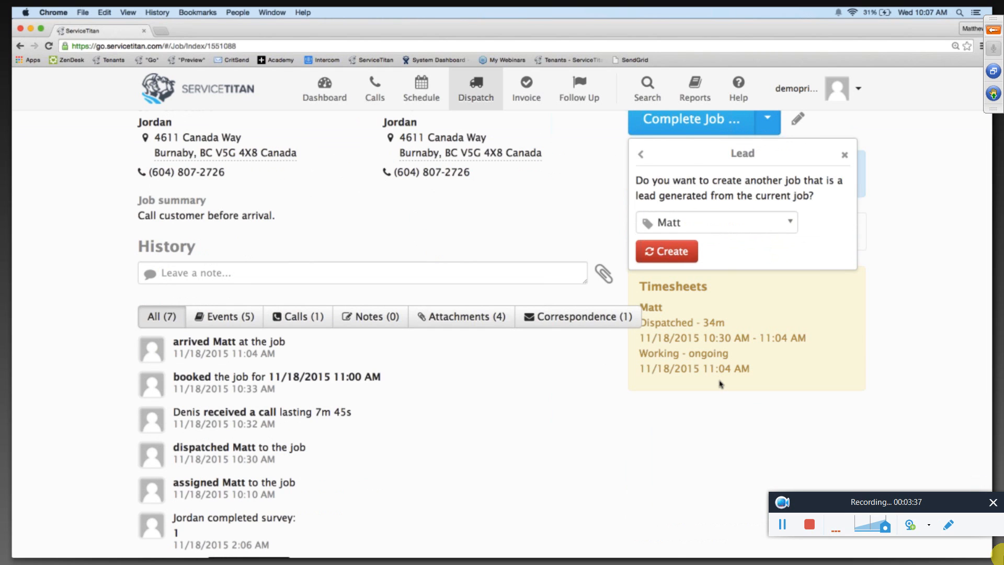
scroll(720, 383, "up", 2)
scroll(719, 383, "up", 2)
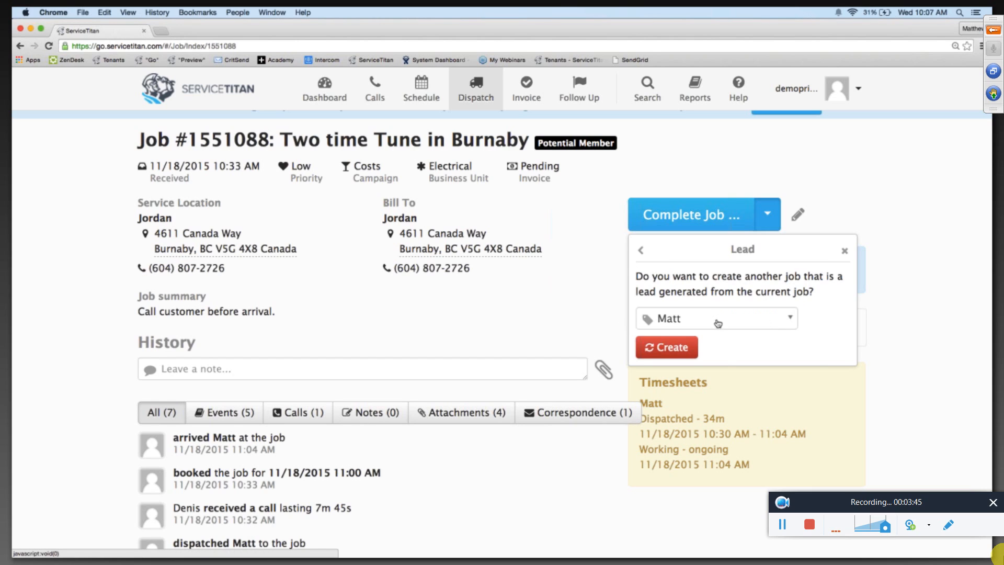
left_click(661, 349)
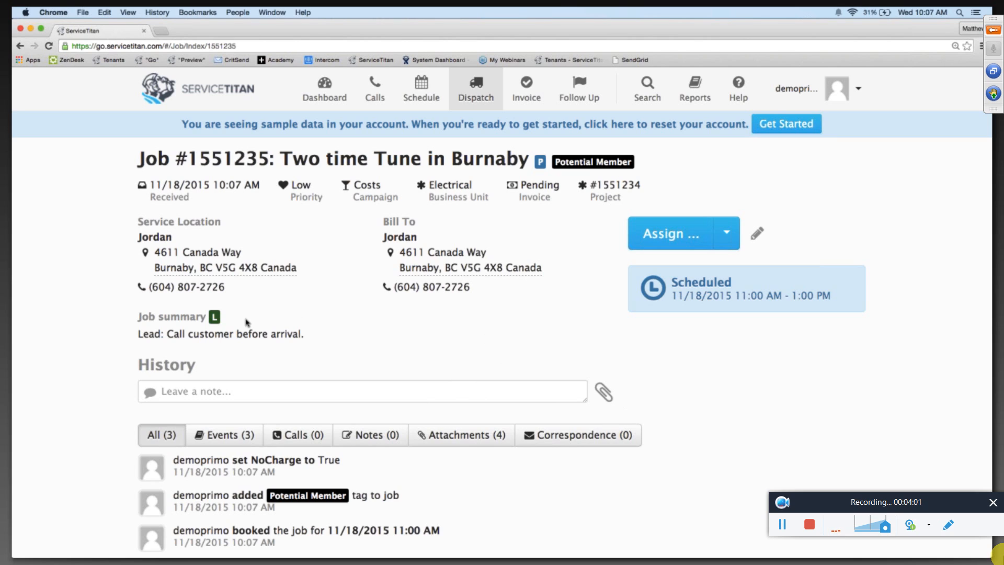
- Open the project linked to the lead job and go from there to the original job in Working status
left_click(615, 187)
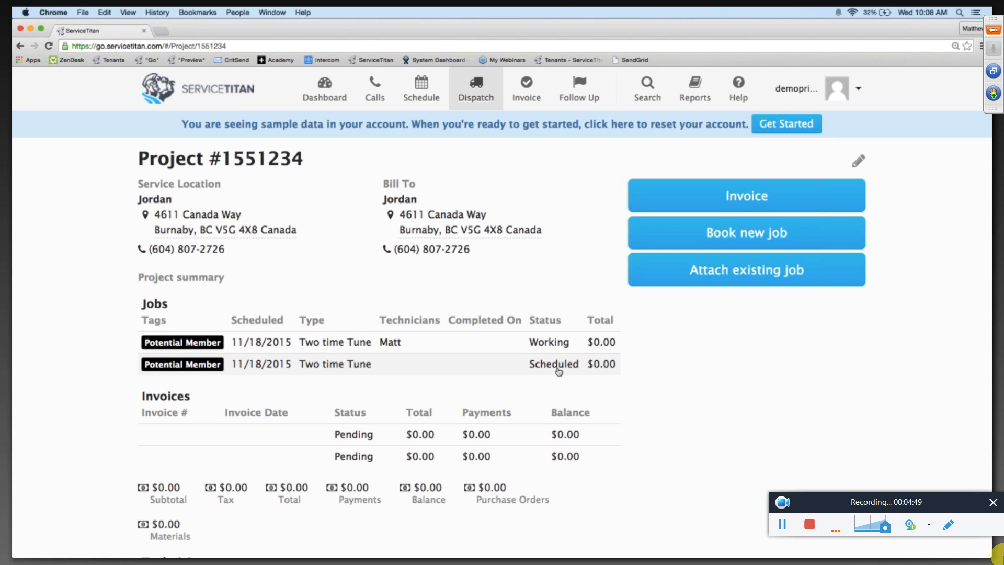
left_click(364, 344)
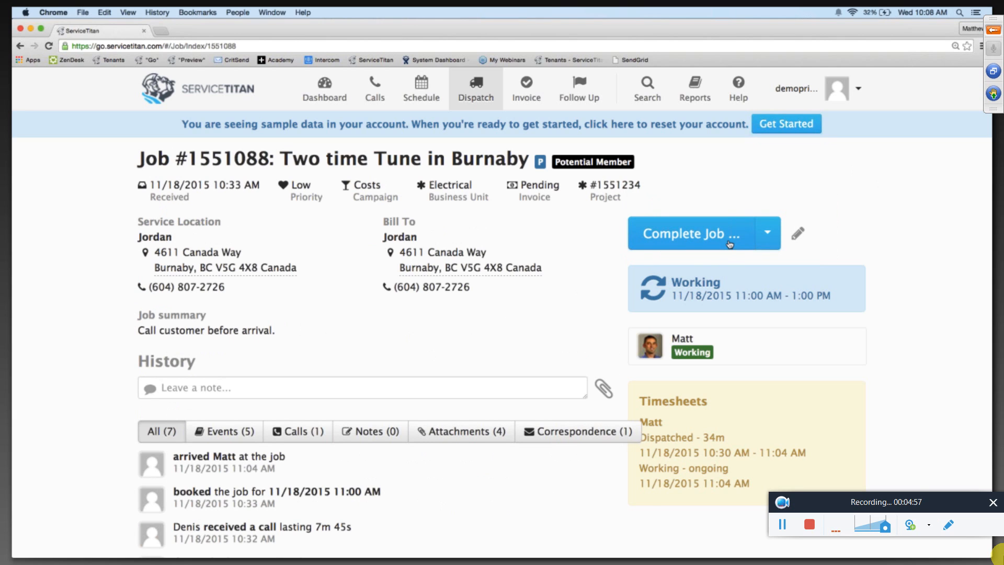
- Complete the original job with invoice number B0001 and invoice date 11/18/2015, accepting the timesheet overwrite
left_click(701, 231)
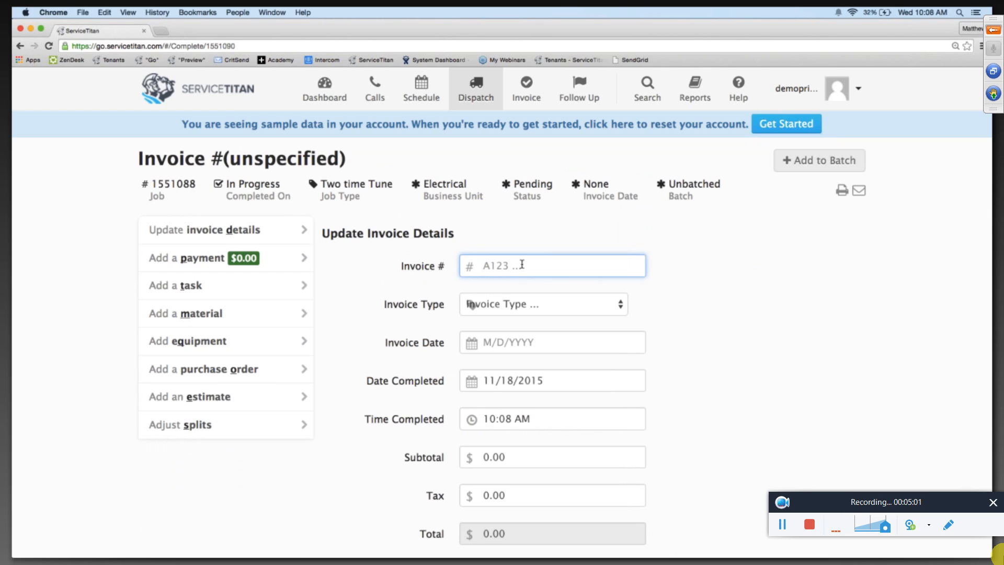
type("B0001")
left_click(530, 349)
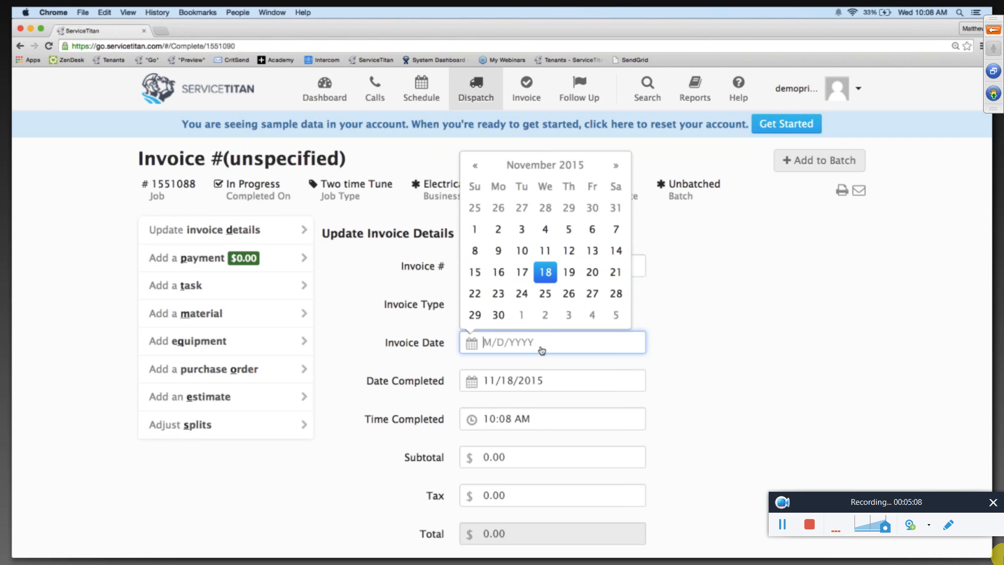
left_click(544, 279)
scroll(712, 402, "down", 3)
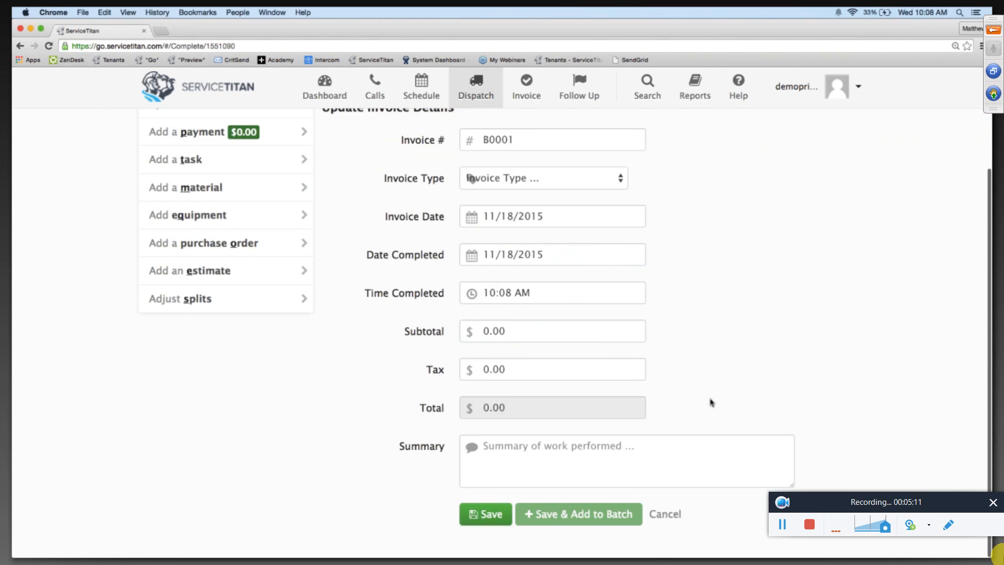
left_click(483, 518)
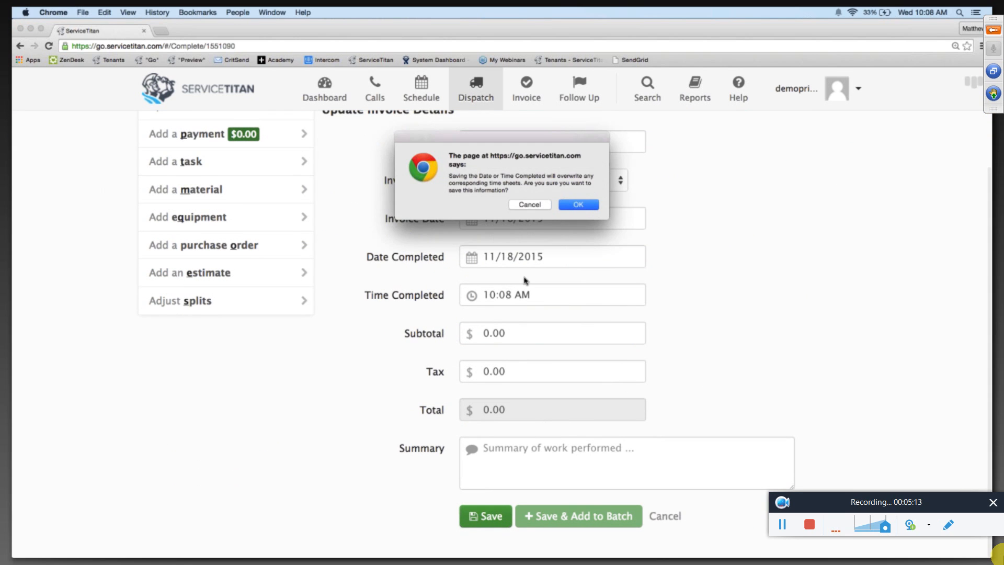
left_click(582, 205)
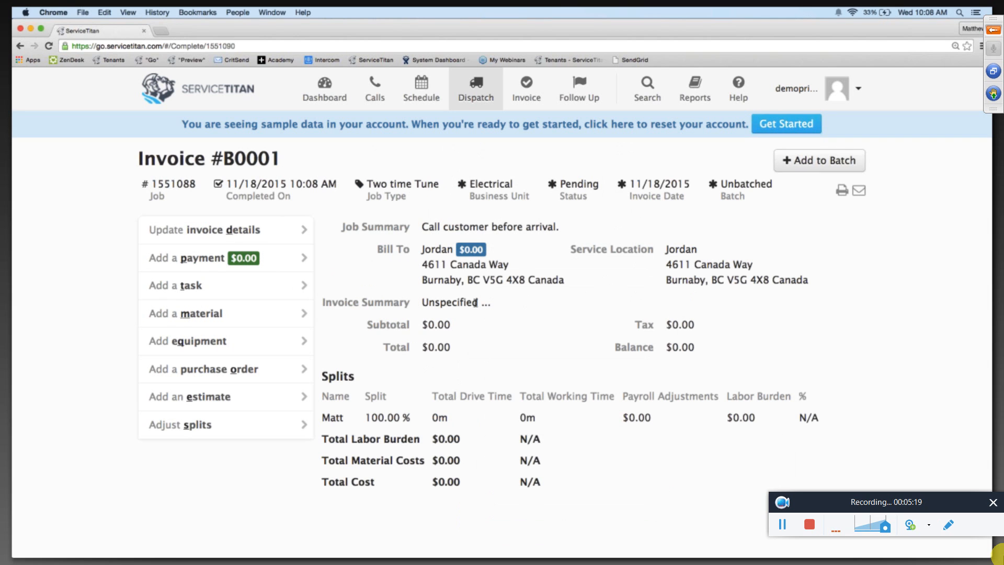
- Return from the invoice to its job and open the scheduled lead job through the linked project
left_click(169, 189)
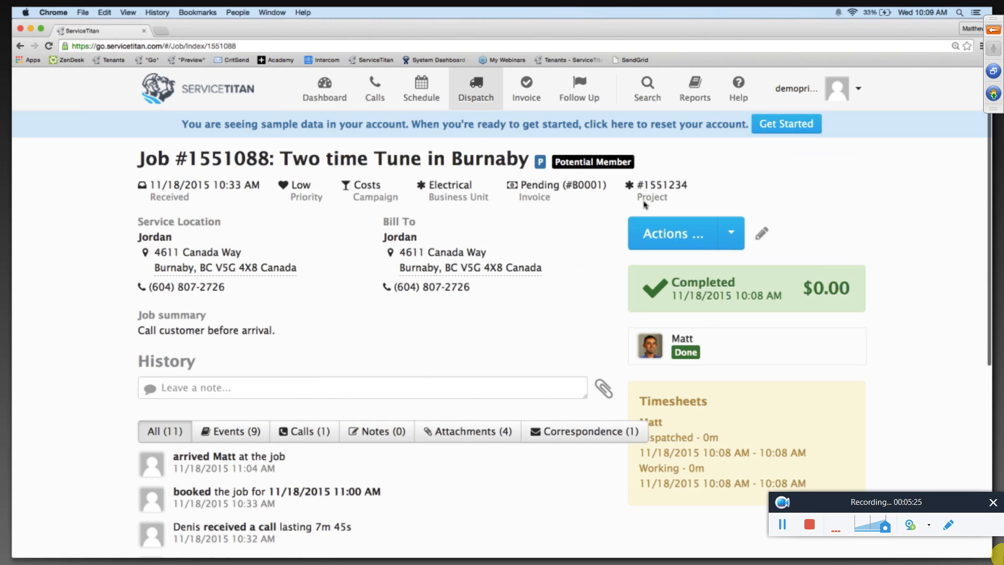
left_click(675, 187)
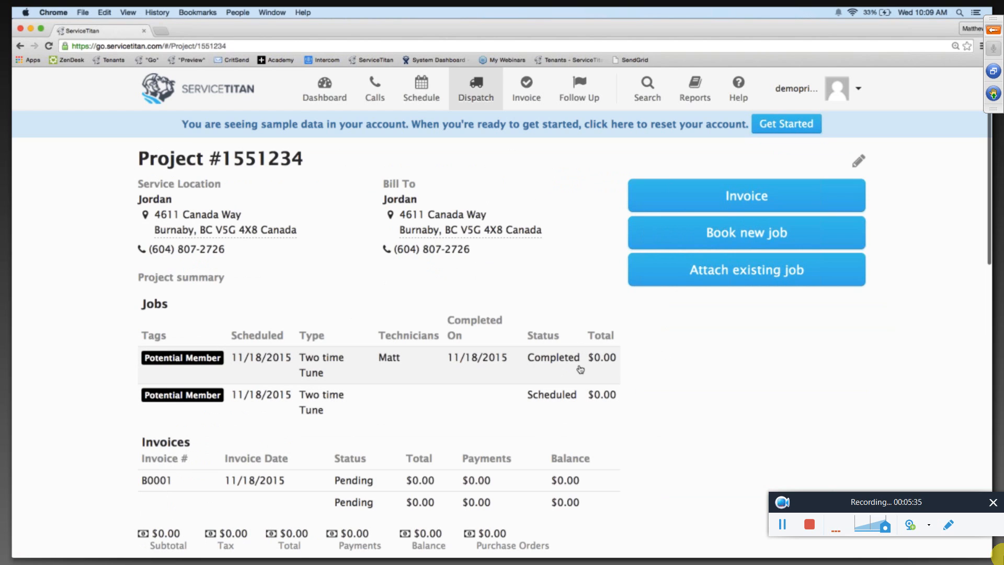
left_click(400, 408)
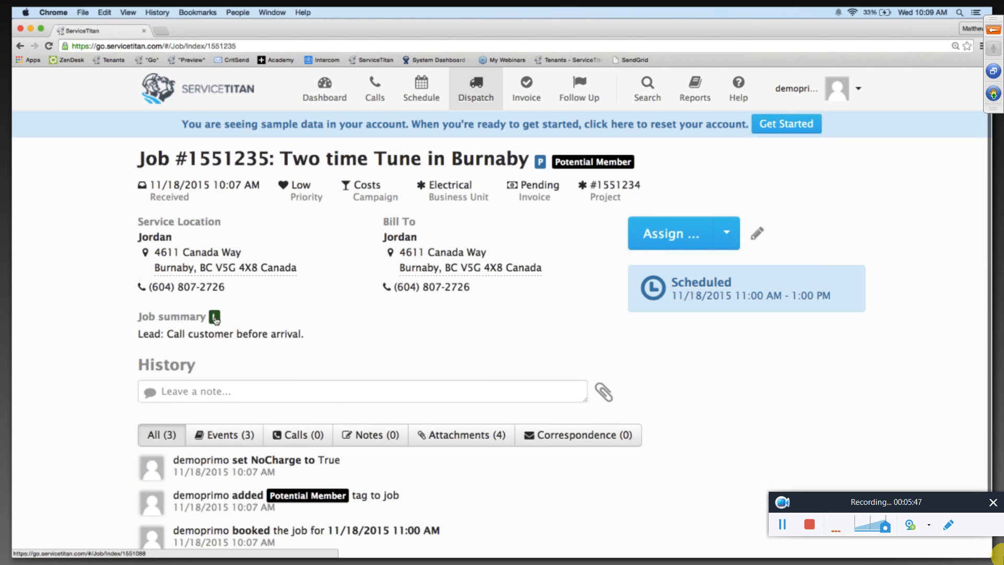
- Follow the lead marker beside the job summary to the originating job, and return to the lead job
mouse_move(216, 320)
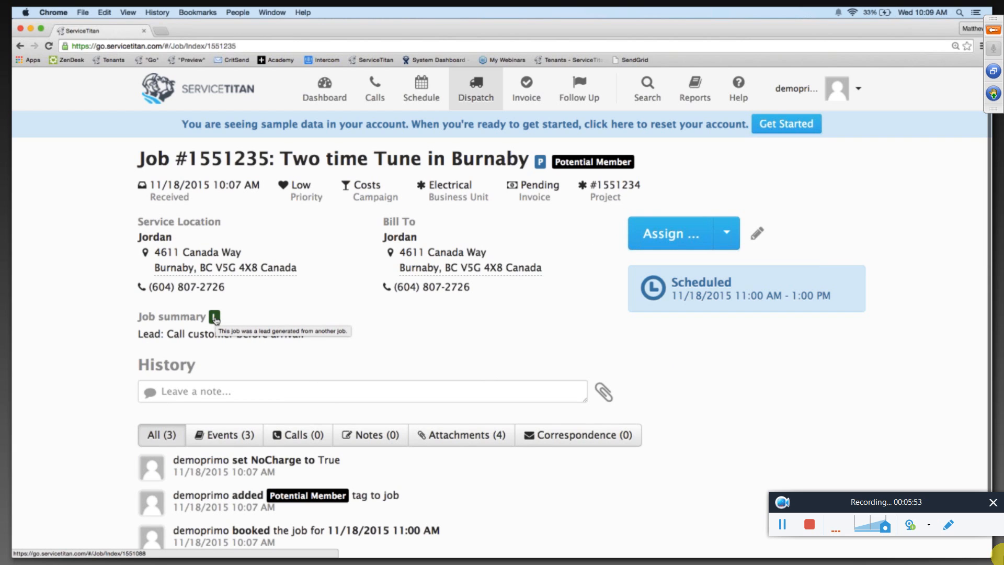
left_click(215, 320)
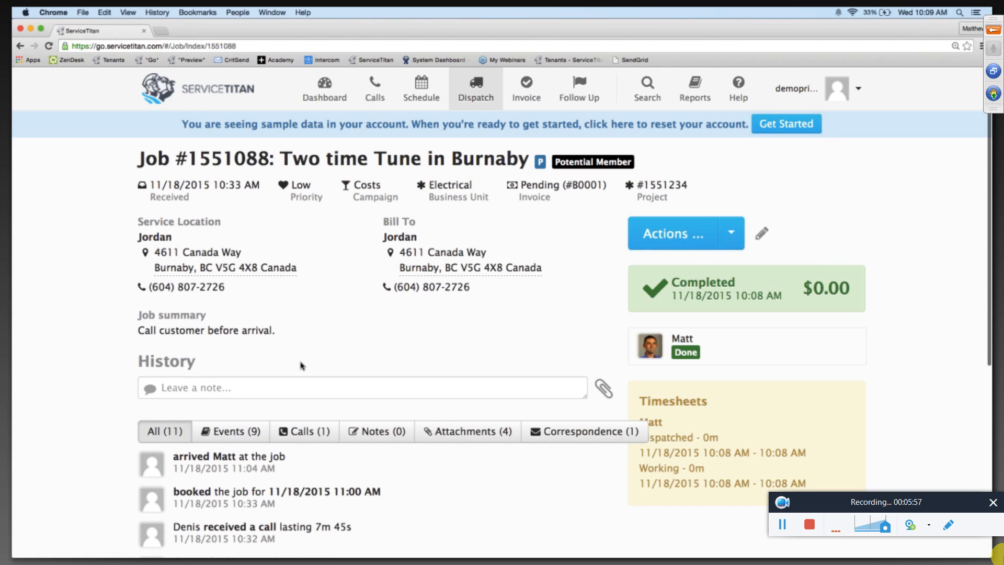
left_click(21, 47)
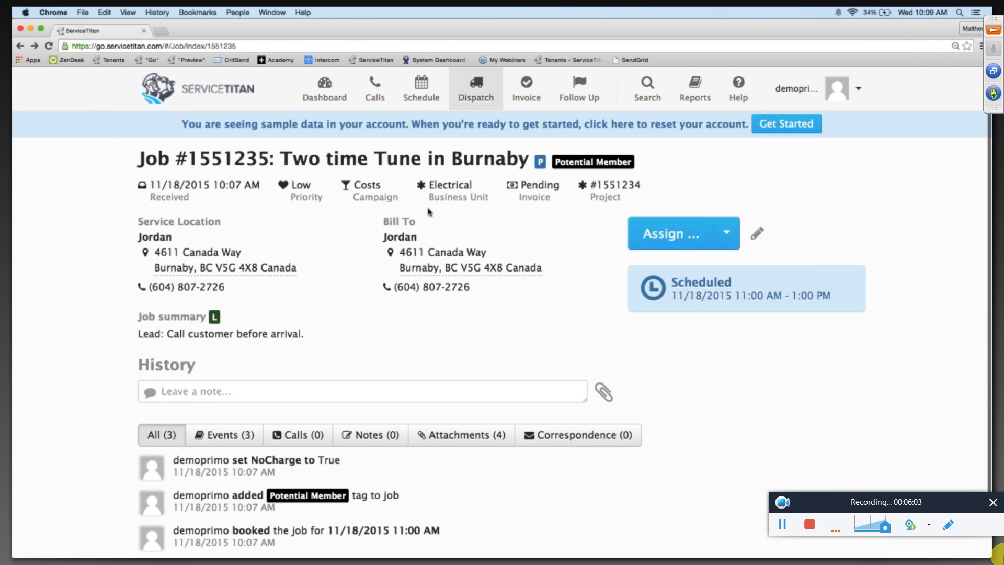
- Assign the second listed technician to the lead job and advance that technician's status through dispatch to arrival
left_click(685, 239)
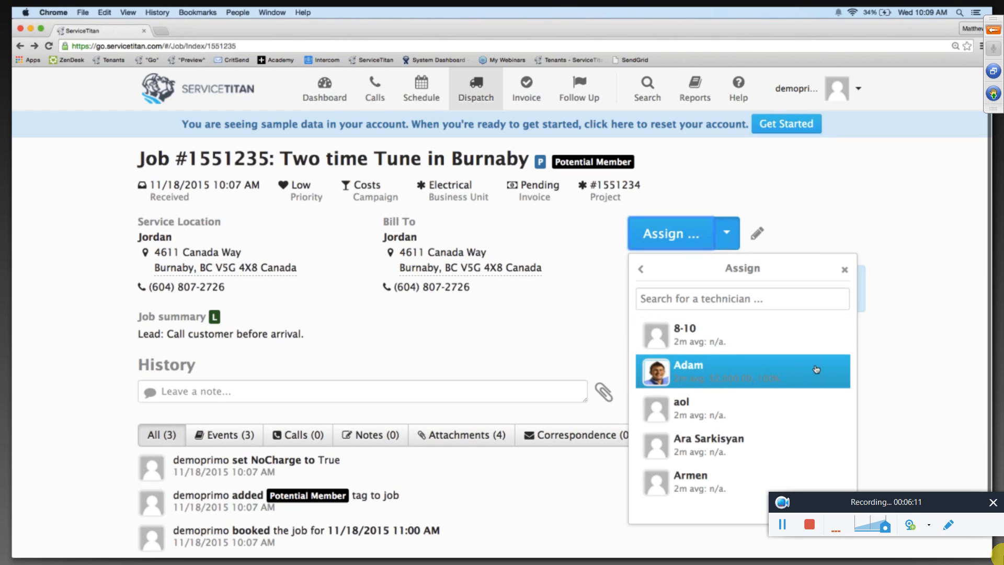
left_click(730, 374)
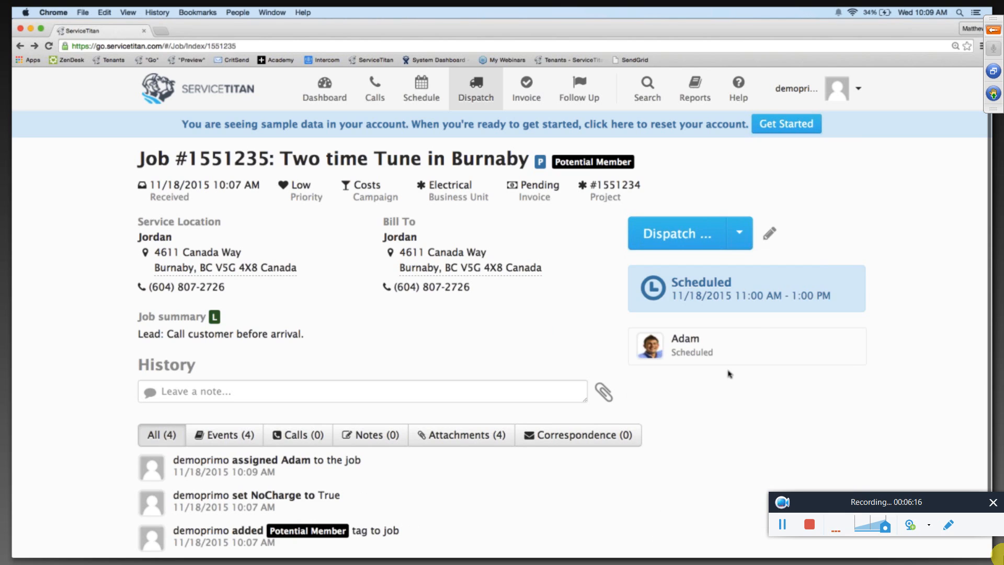
left_click(683, 236)
left_click(715, 317)
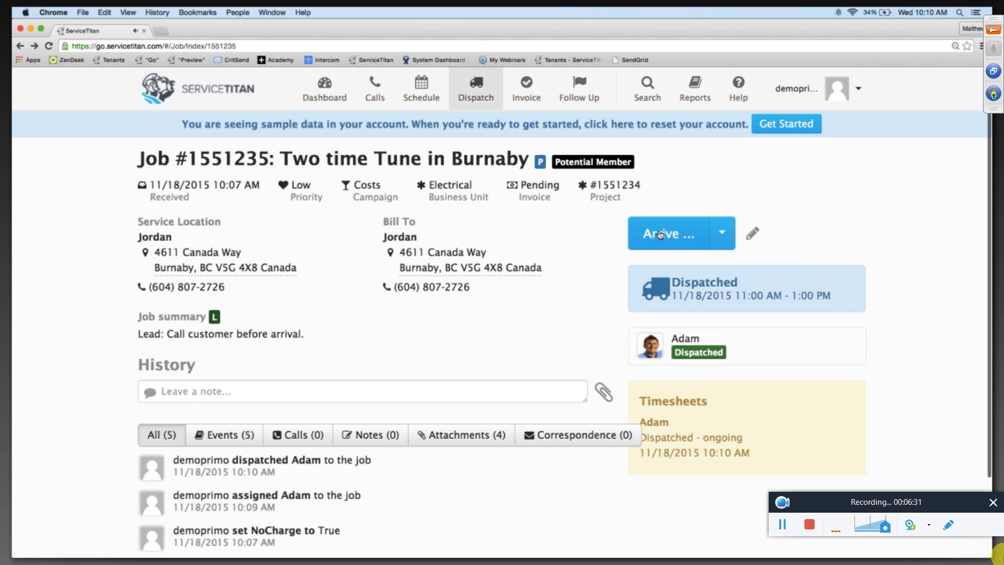
left_click(661, 235)
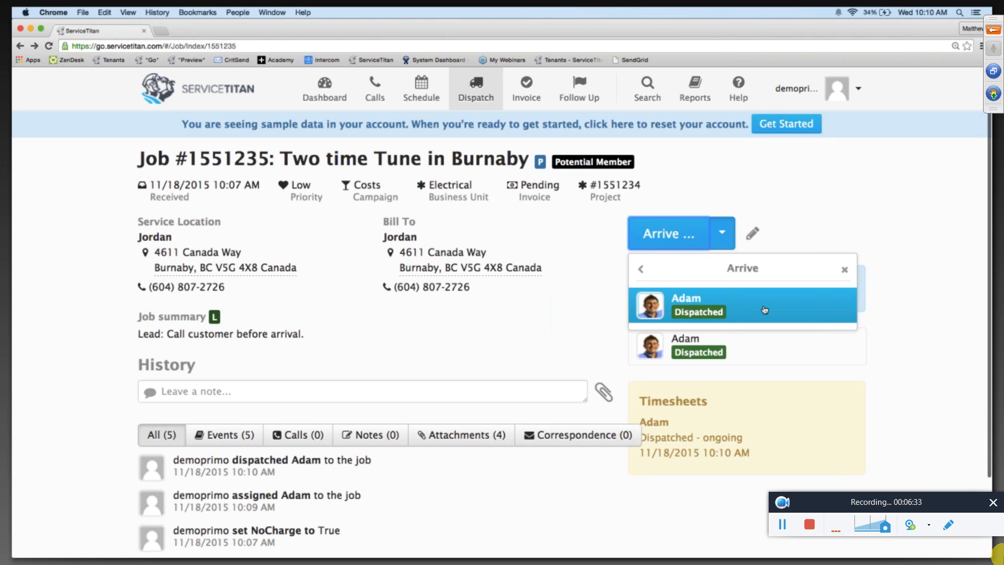
left_click(765, 310)
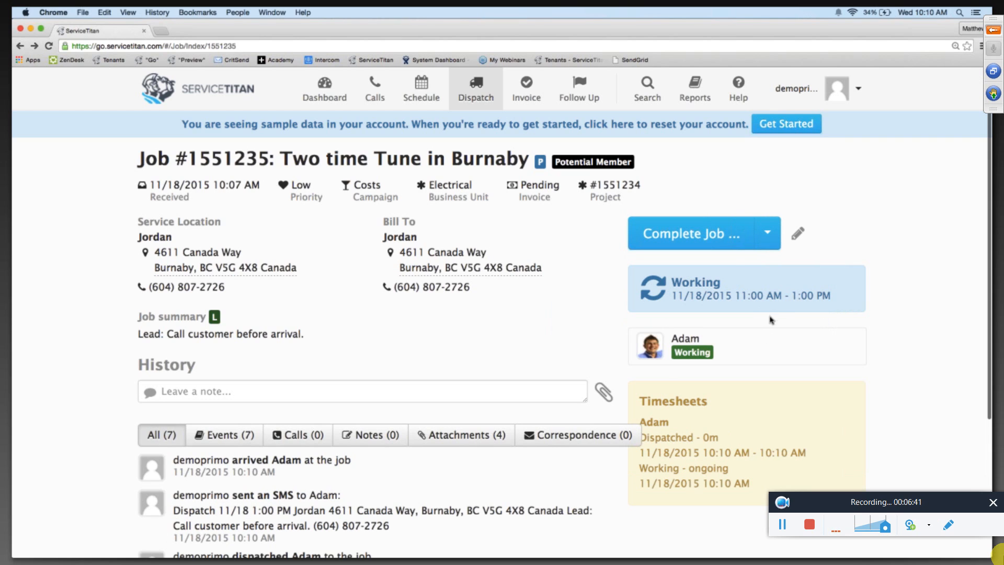
- Complete the lead job with invoice number B0002 and invoice date 11/18/2015, and save the invoice details
left_click(716, 244)
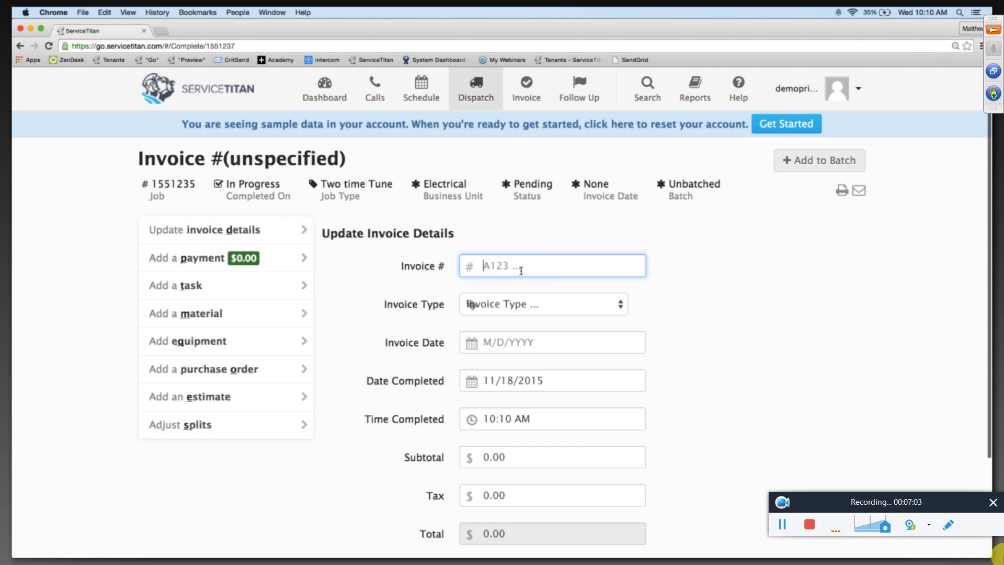
type("B00")
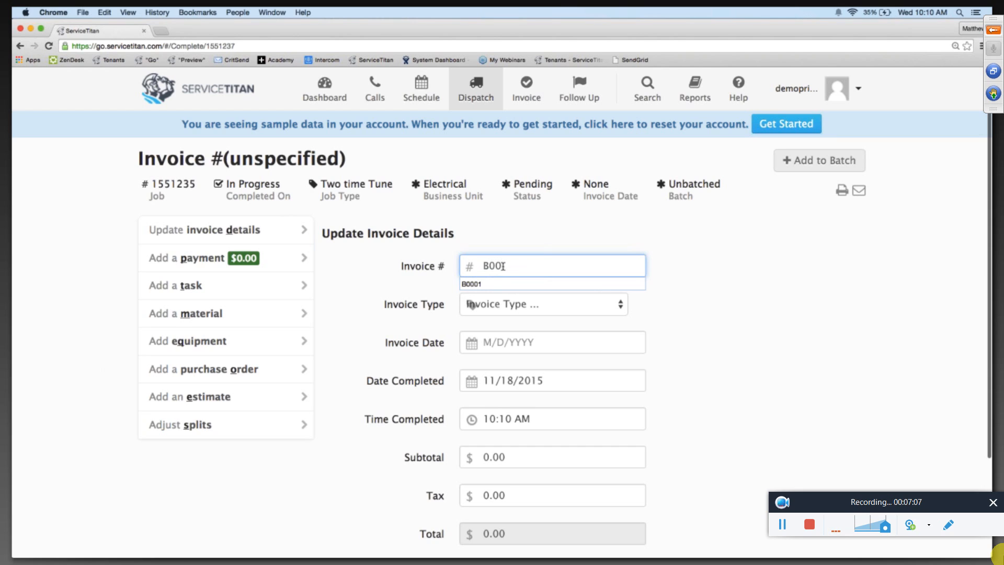
type("02")
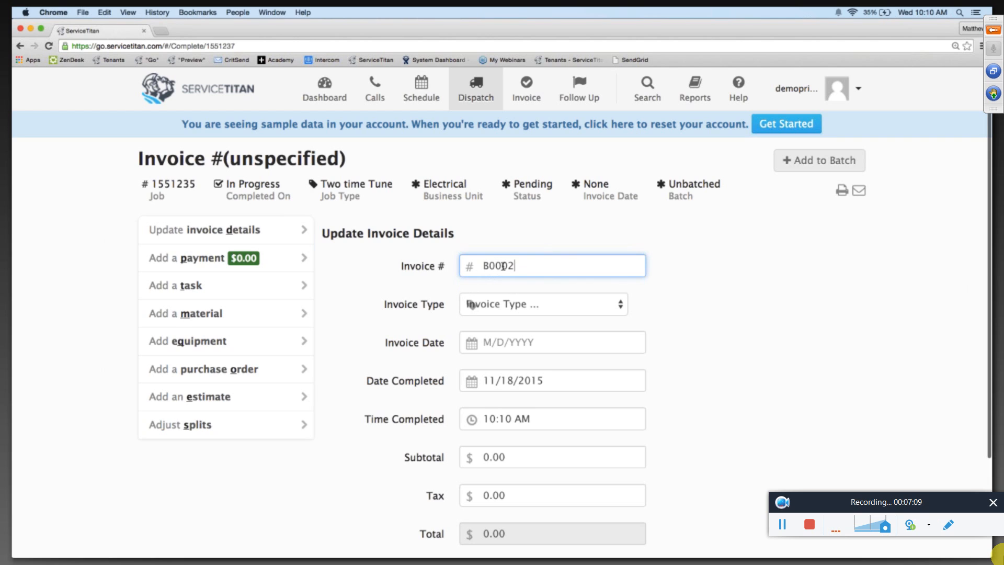
left_click(510, 332)
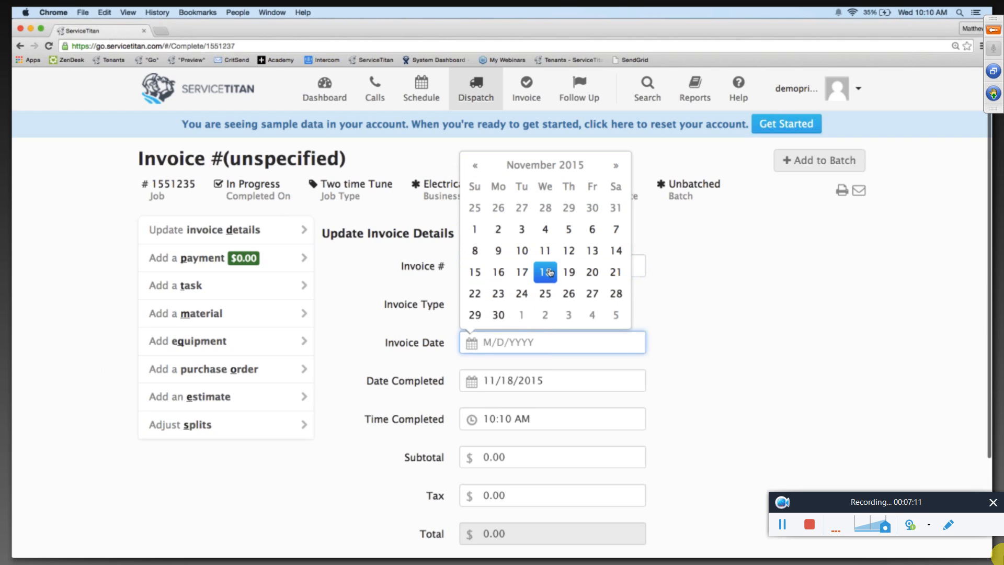
left_click(545, 272)
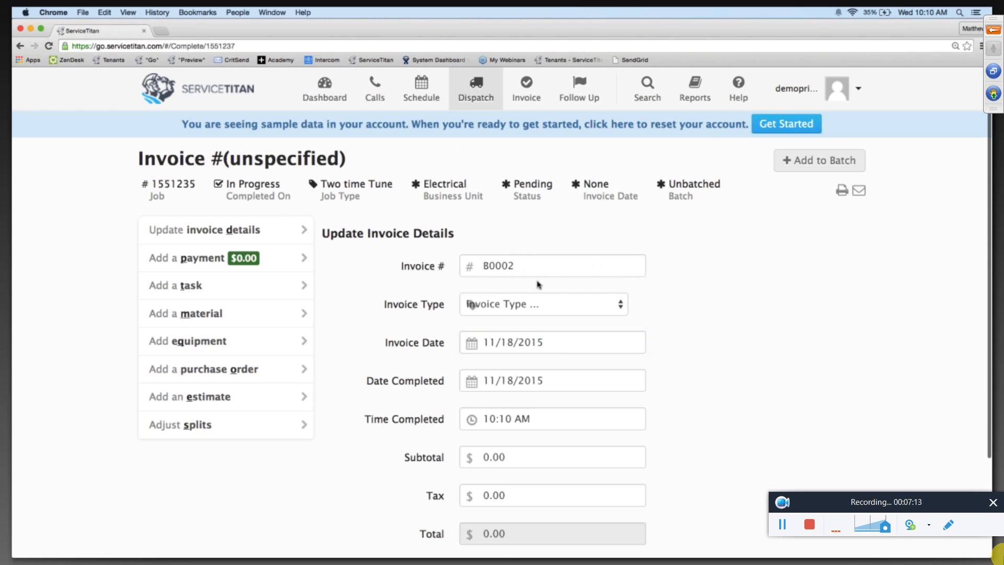
scroll(539, 285, "down", 3)
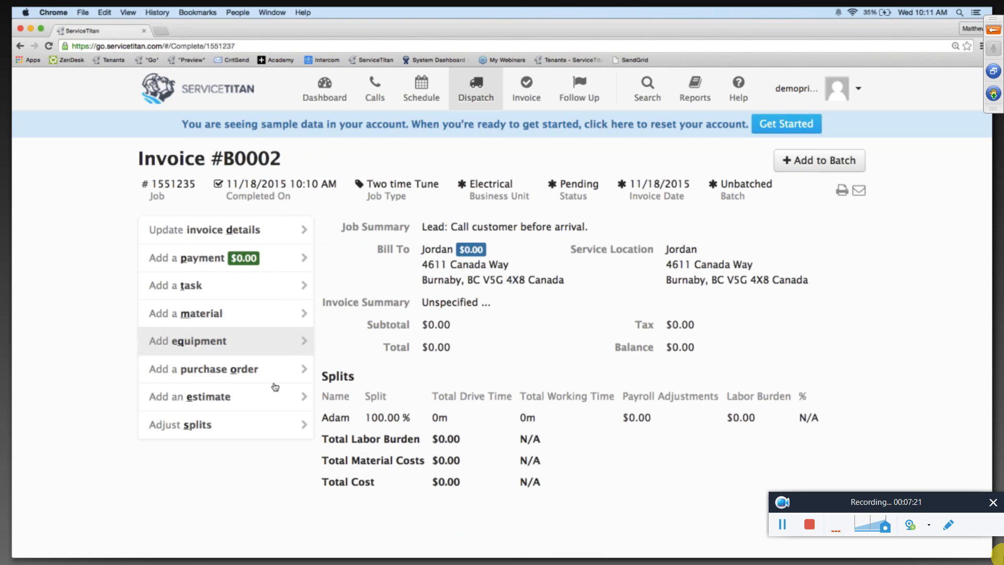
- Add an estimate to the lead job's invoice with the summary "Test Estimate Job" and save it
left_click(258, 407)
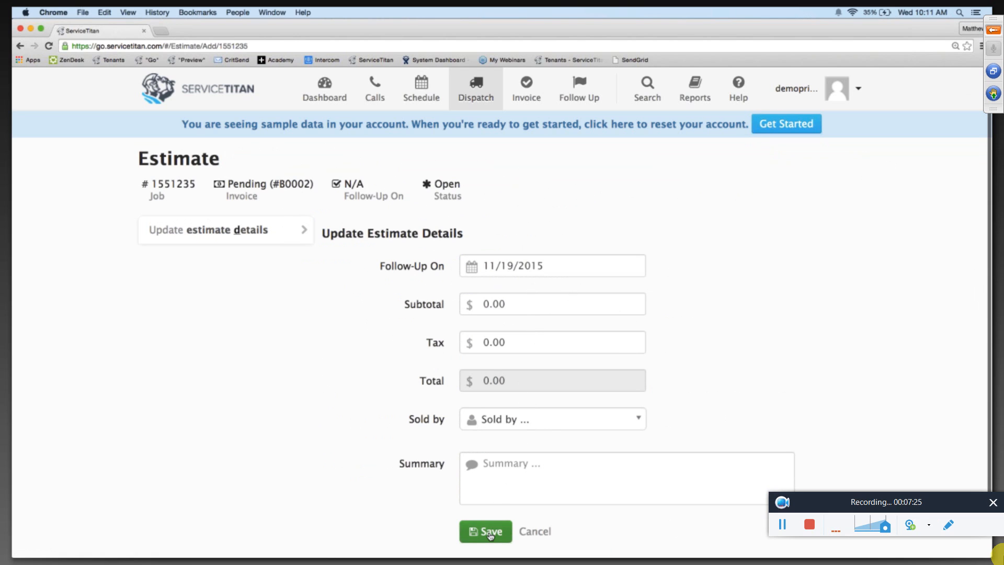
left_click(490, 532)
left_click(519, 475)
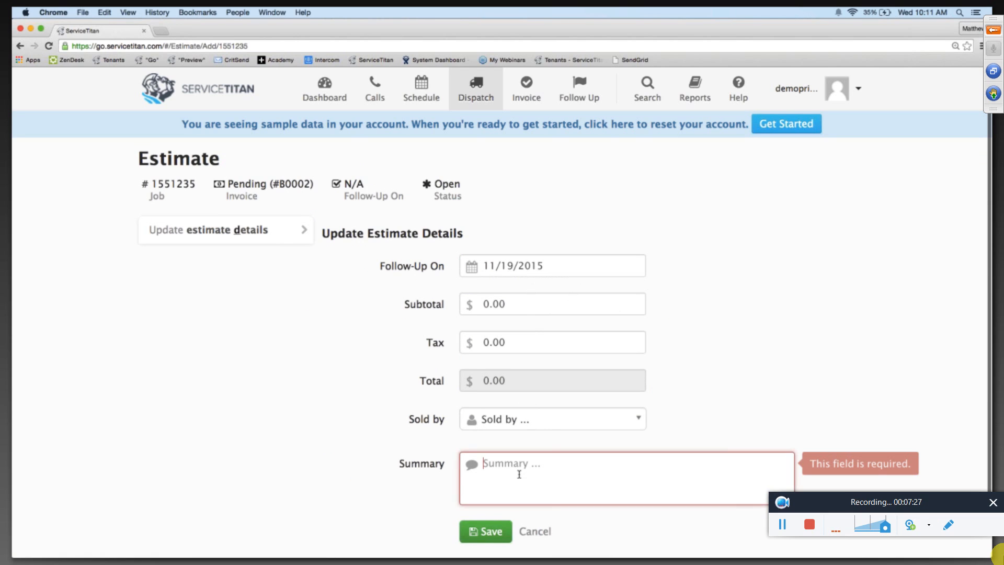
type("Test Estimate Job")
left_click(503, 529)
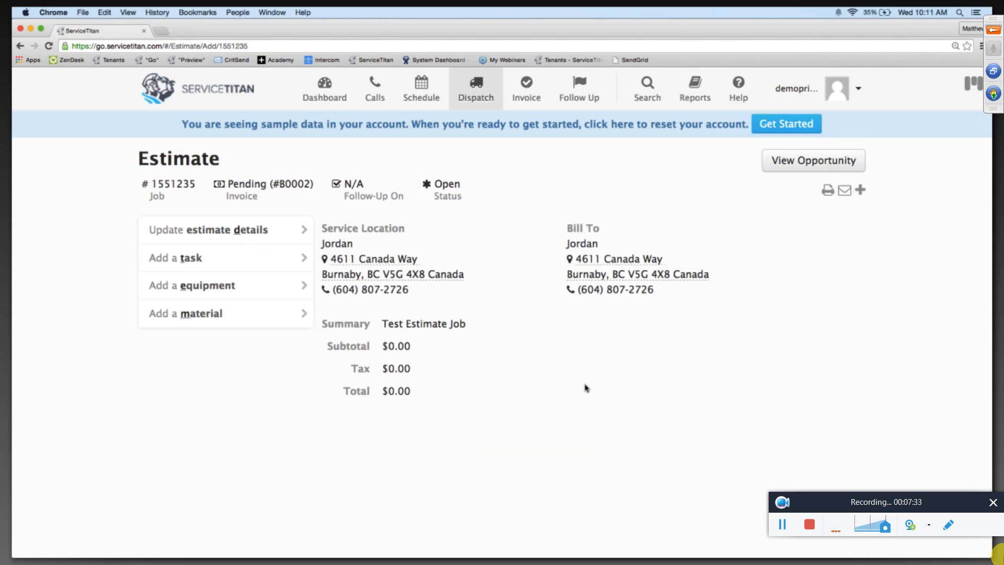
- Add task #C7934 to the estimate with a unit price of 500.00 and save it
left_click(264, 271)
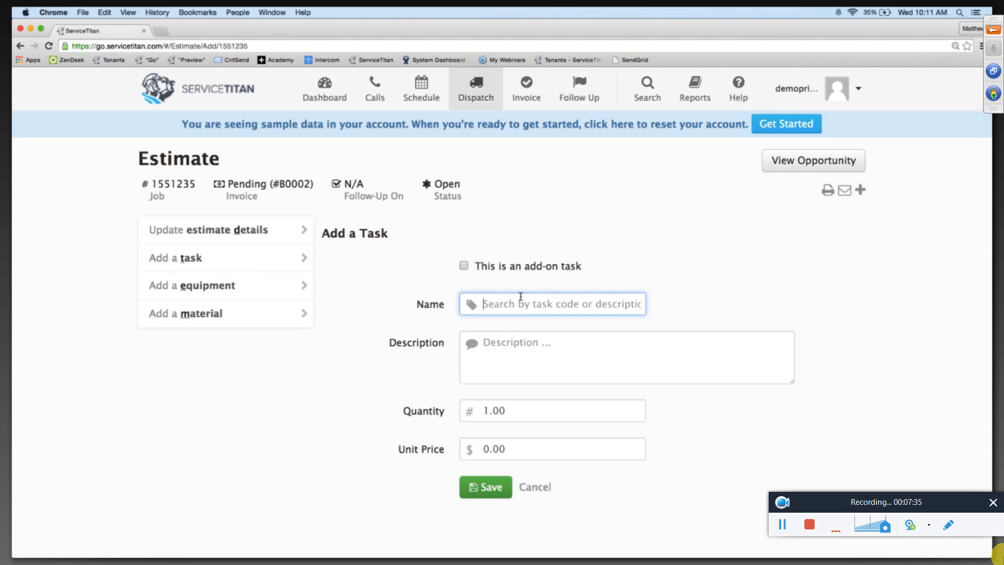
type("a")
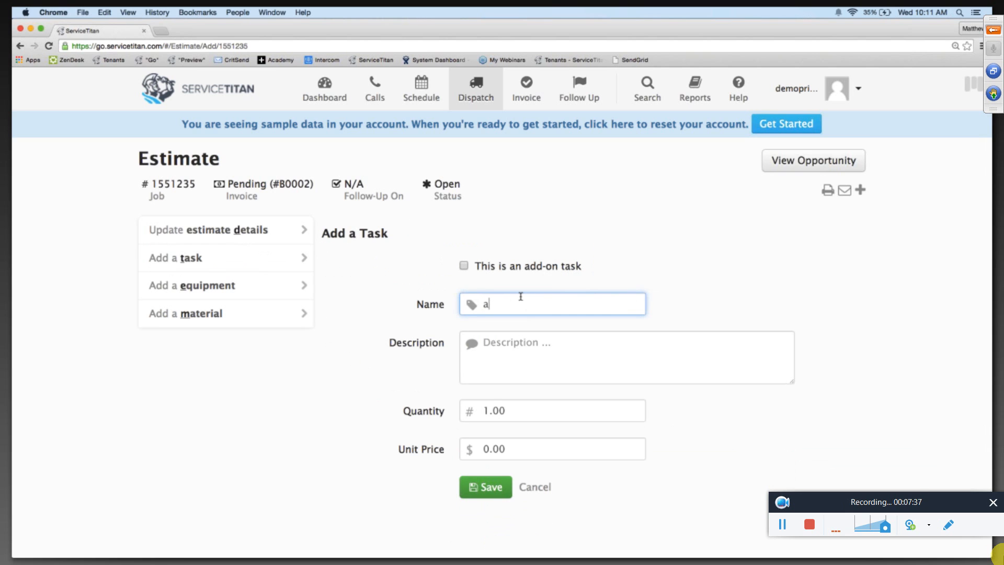
left_click(575, 364)
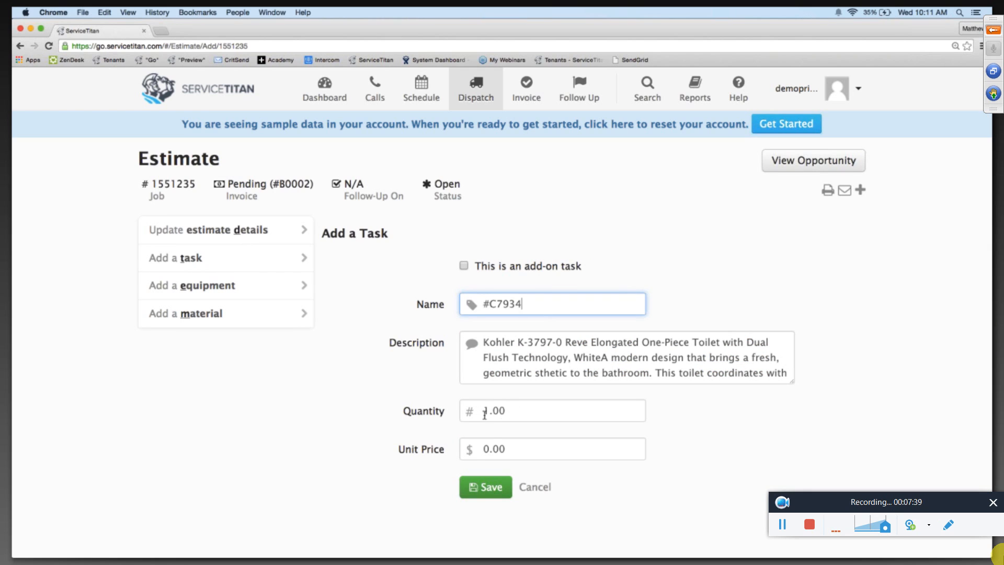
left_click(485, 457)
left_click(485, 449)
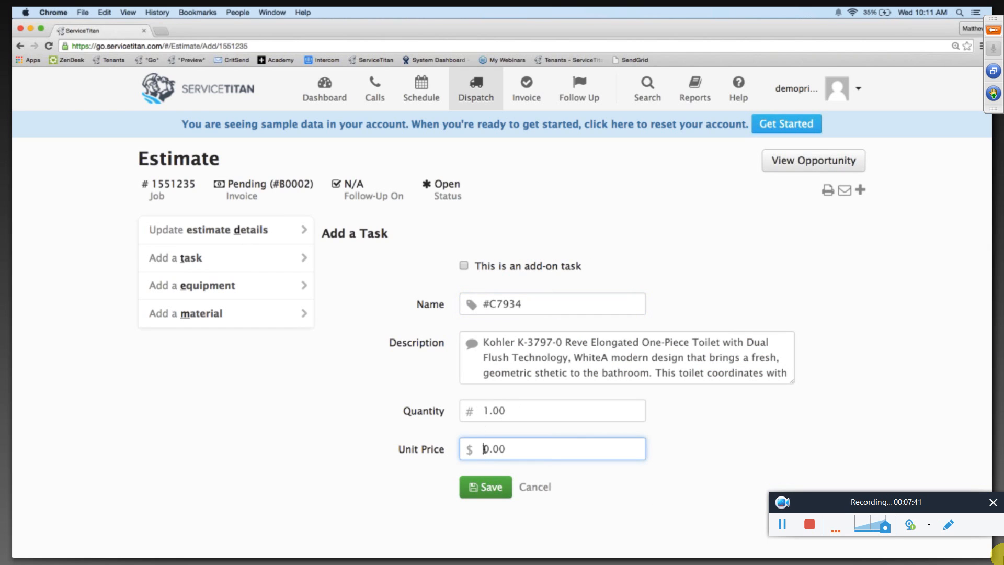
type("50")
left_click(490, 488)
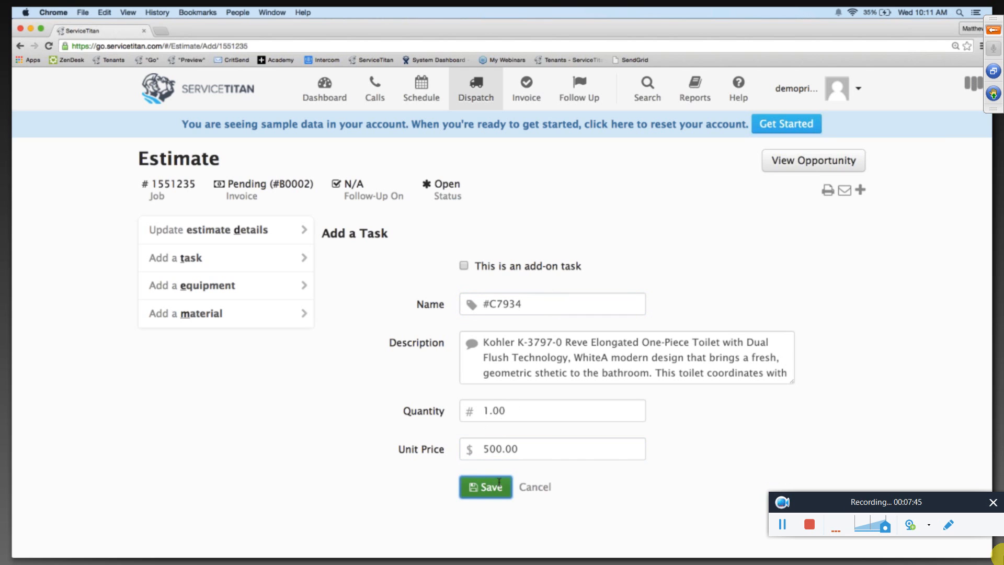
- Add task A100, the Most Premium Plan, to the estimate with a unit price of 500.00 and save it
left_click(222, 265)
type("a")
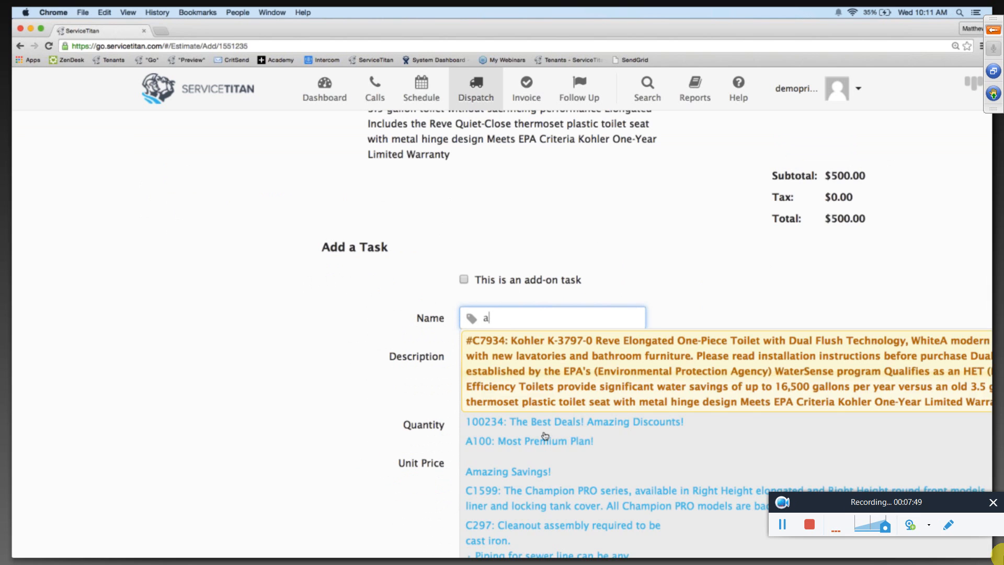
left_click(539, 444)
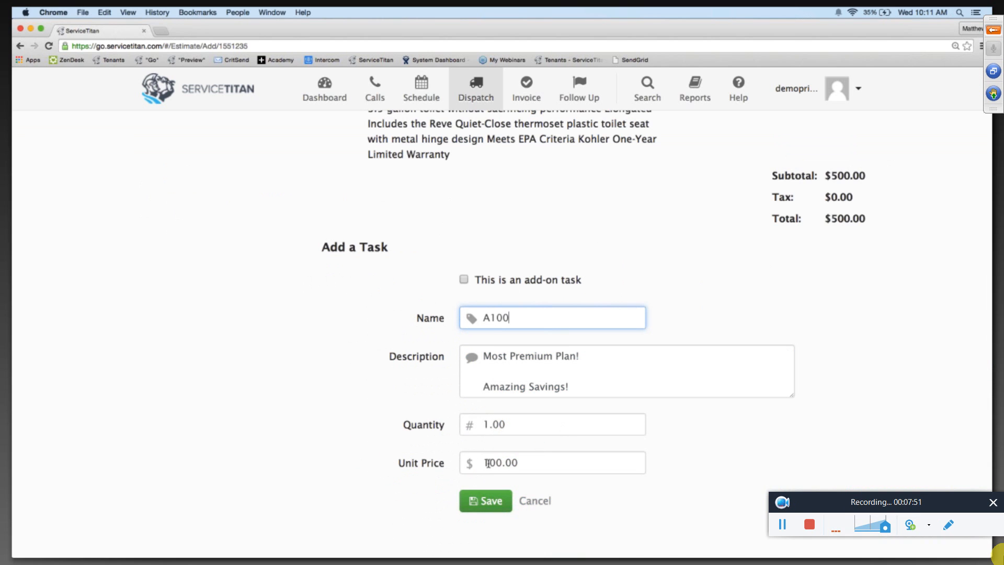
left_click(488, 463)
key("BackSpace")
type("5")
left_click(495, 500)
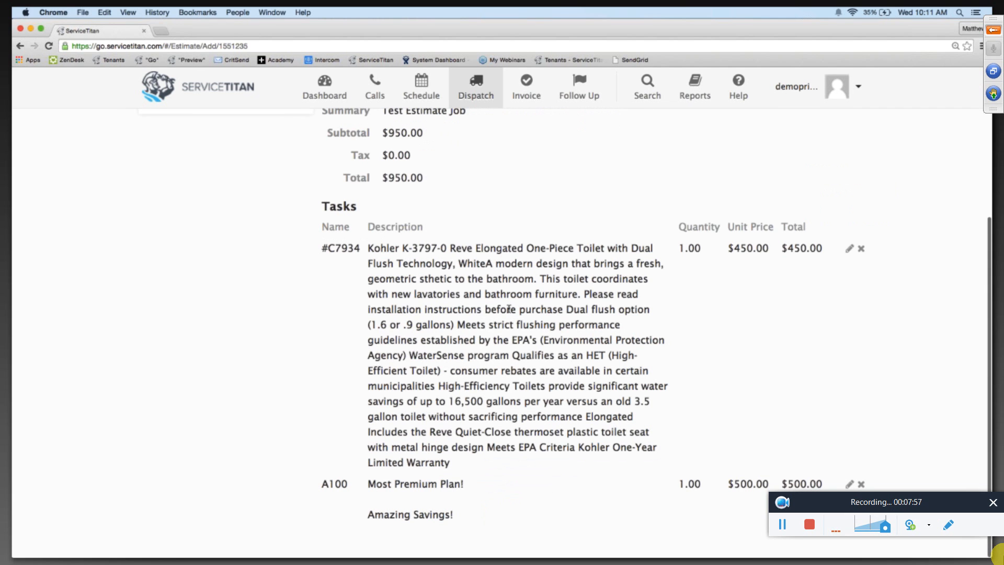
- Add material M1000 to the estimate with its default quantity and cost, and save it
scroll(509, 309, "up", 5)
left_click(235, 313)
type("a")
key("BackSpace")
type("m")
left_click(543, 290)
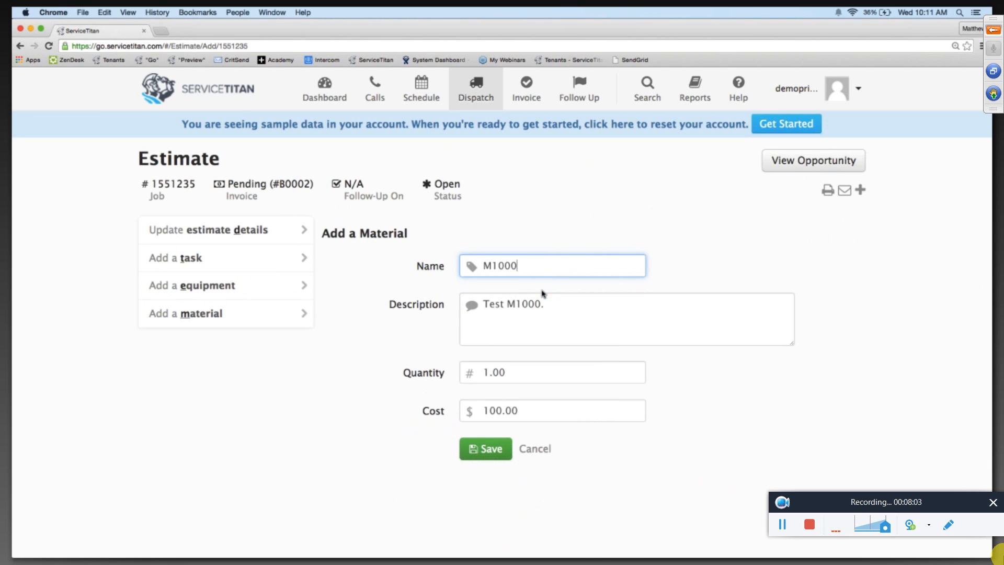
left_click(478, 450)
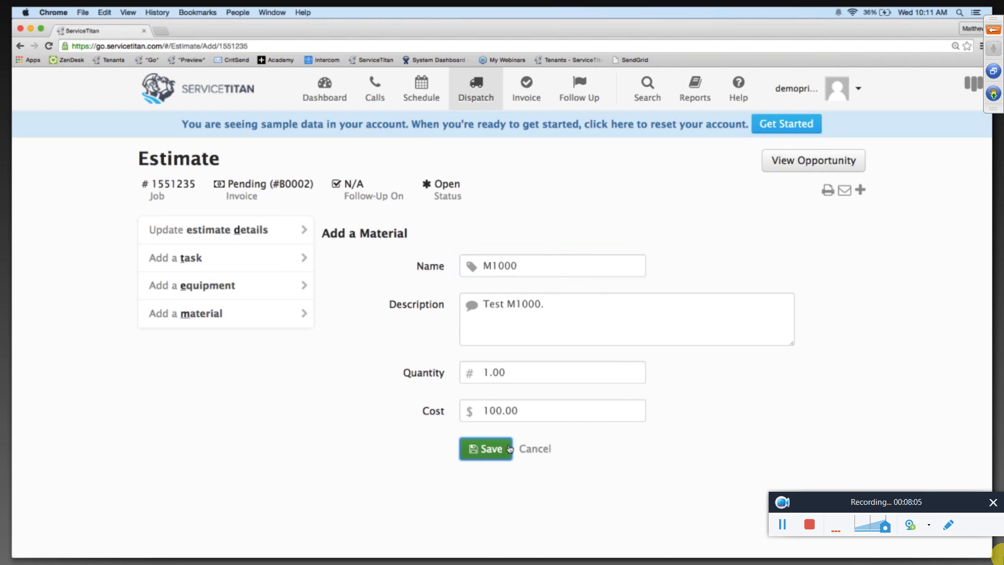
- Add material M1002 to the estimate with its default quantity and cost, and save it
left_click(238, 318)
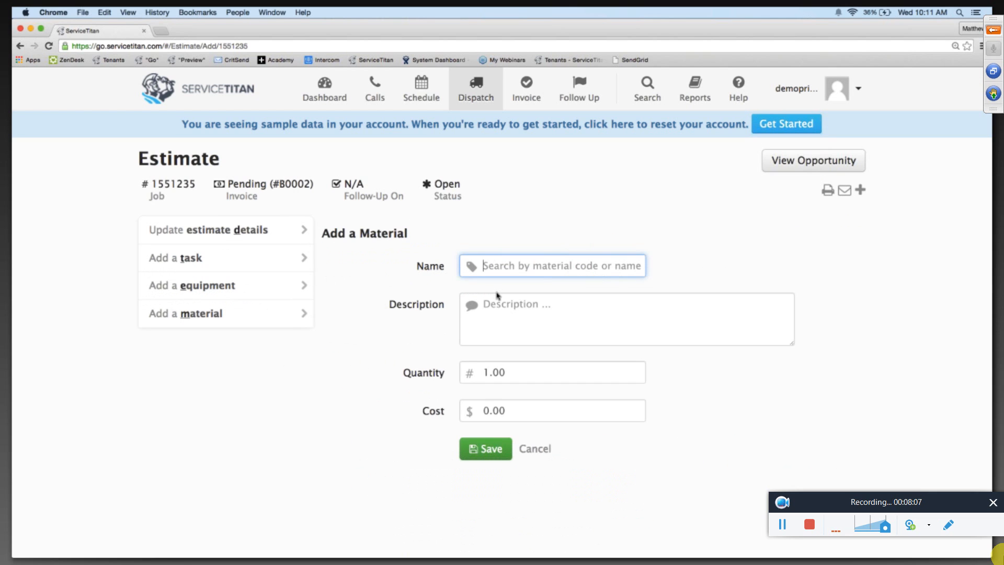
type("m")
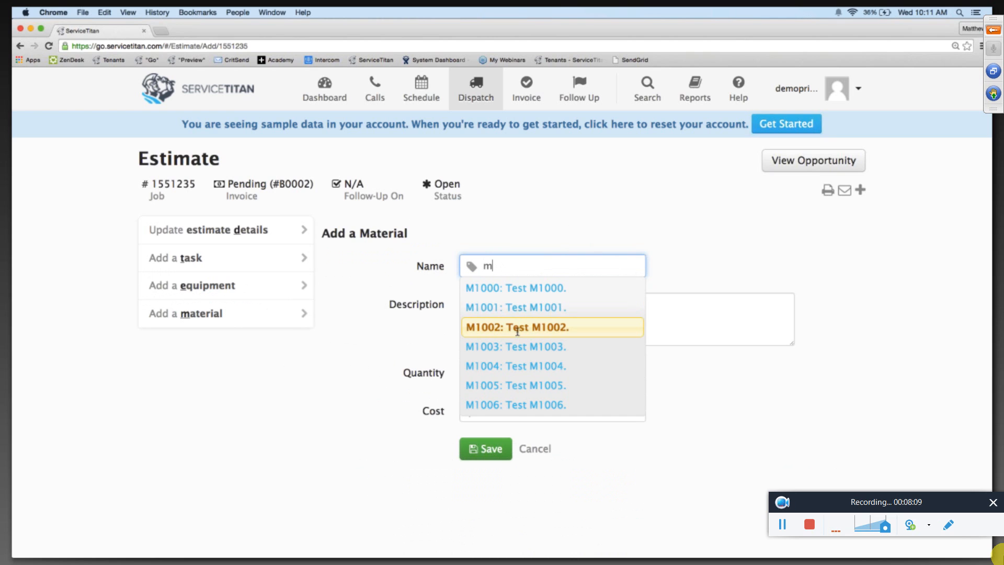
left_click(518, 332)
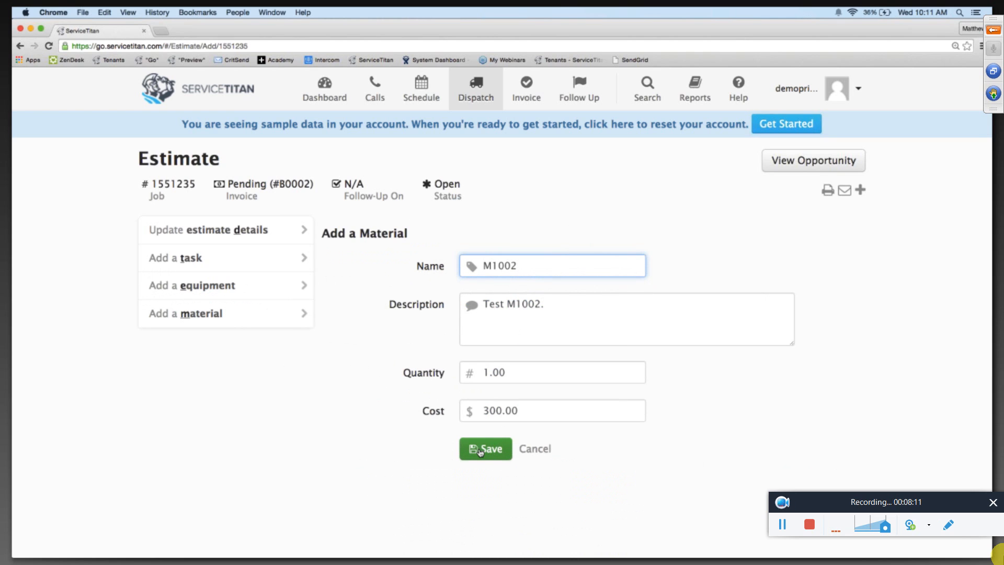
left_click(481, 450)
- Add a second line of material M1000 to the estimate and save it
left_click(247, 314)
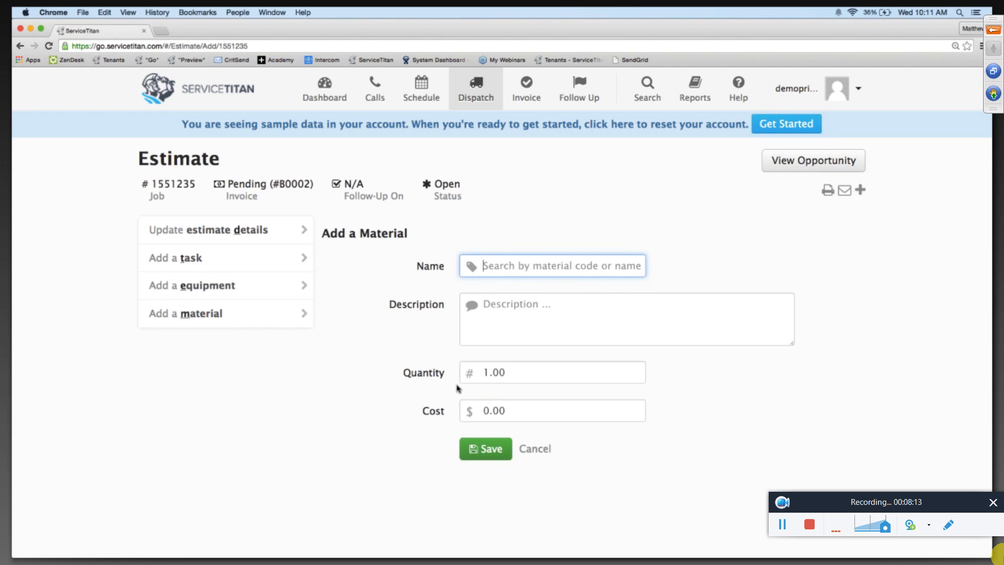
type("m")
left_click(544, 299)
left_click(486, 449)
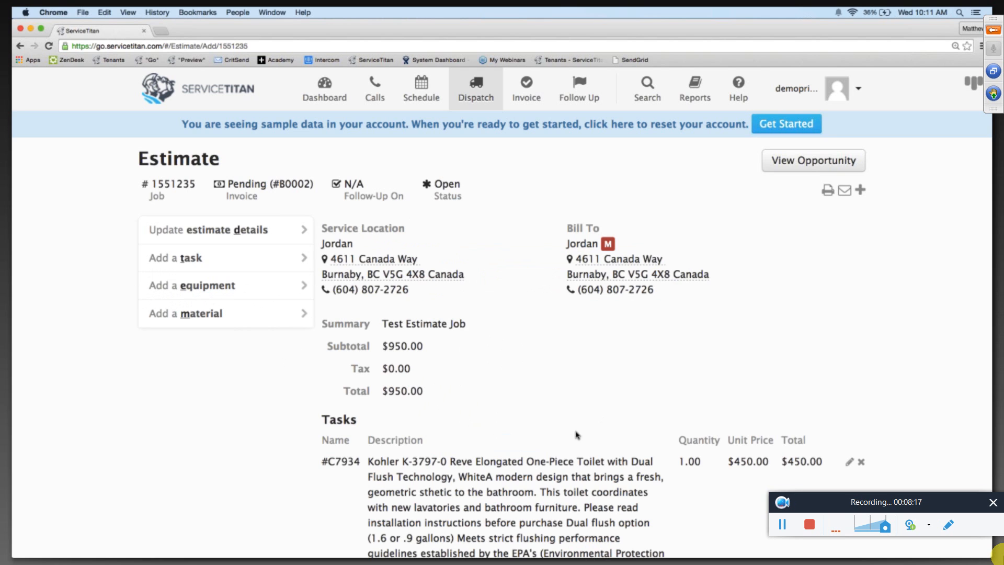
- Review the estimate's totals, task lines and materials
scroll(626, 358, "down", 5)
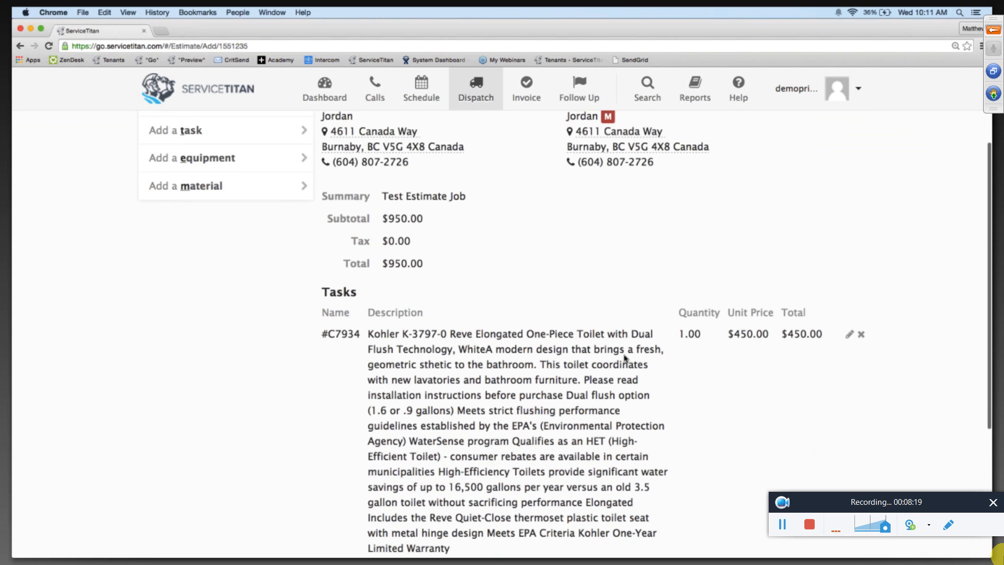
scroll(625, 358, "down", 3)
scroll(625, 358, "down", 2)
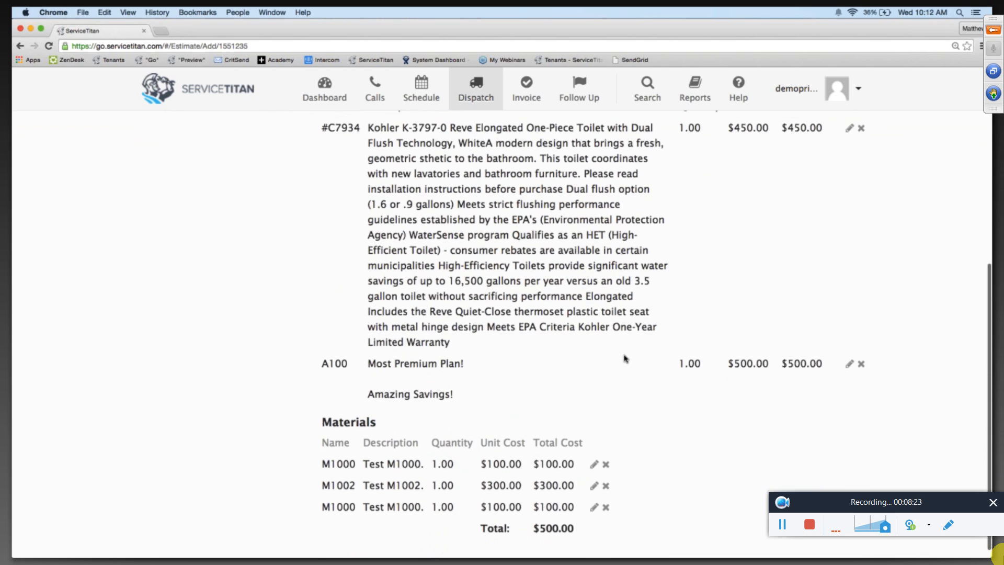
scroll(626, 359, "up", 7)
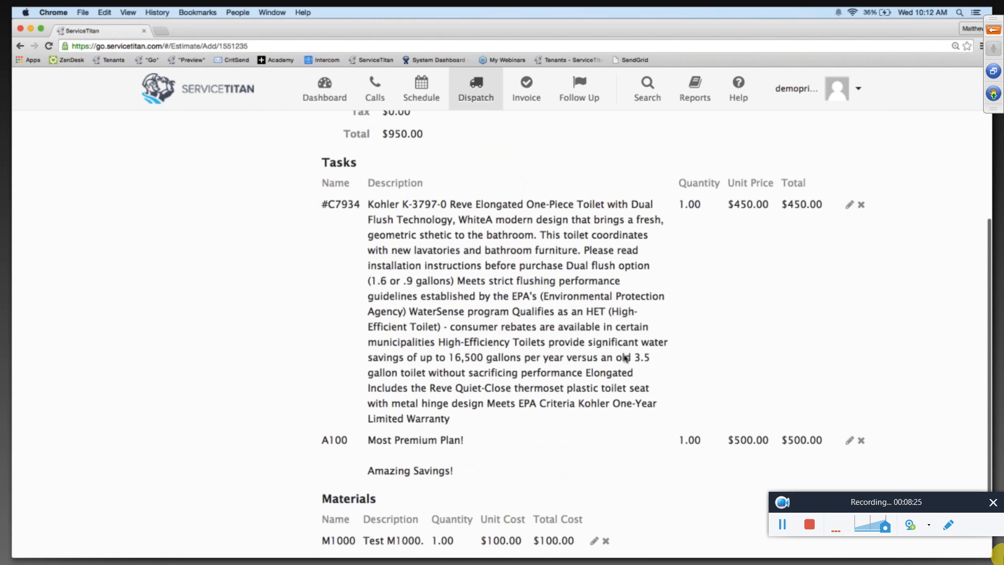
scroll(625, 358, "up", 2)
scroll(625, 358, "down", 9)
scroll(626, 359, "up", 8)
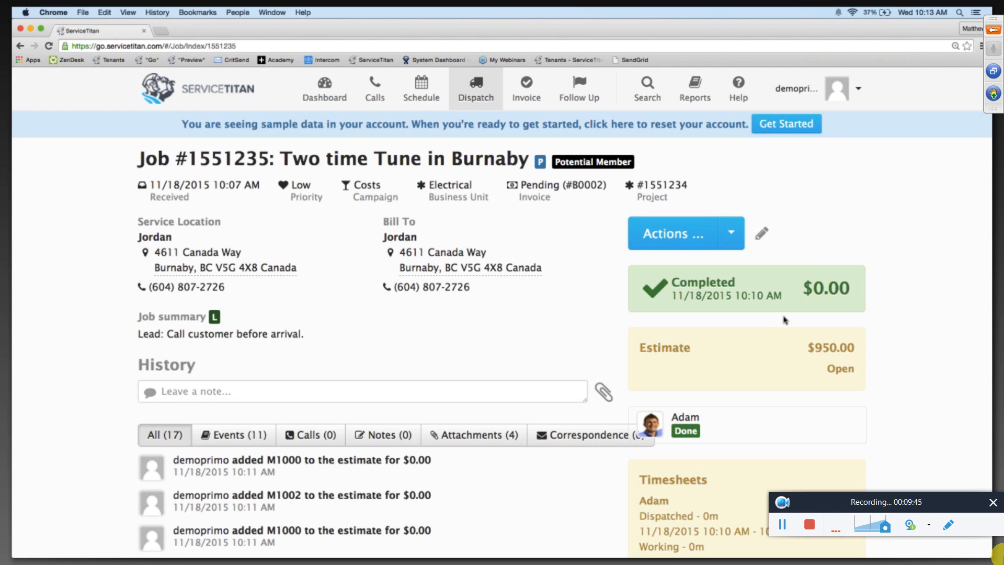
- Open the project linked to the lead job, and return to the lead job from the project's job list
left_click(670, 190)
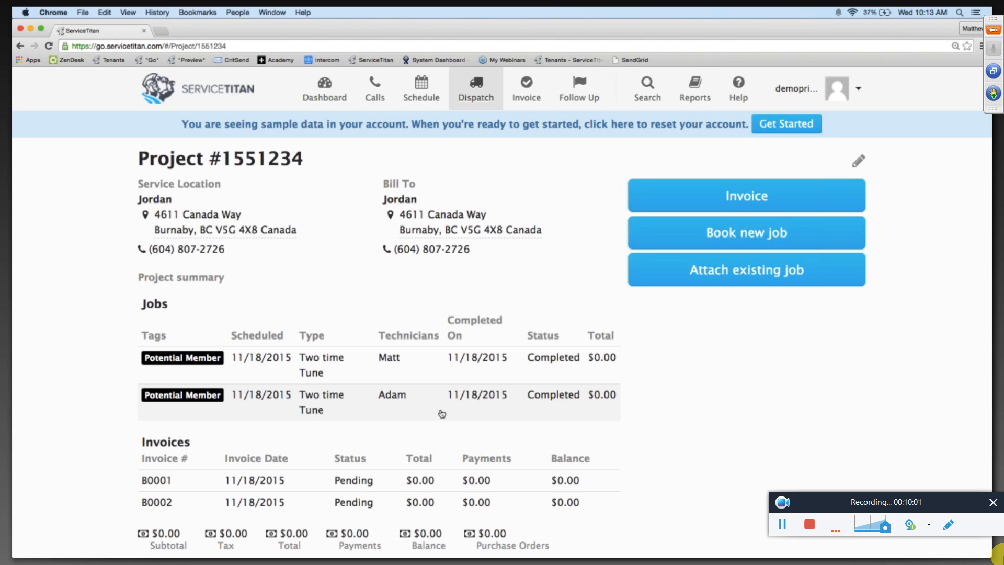
left_click(476, 409)
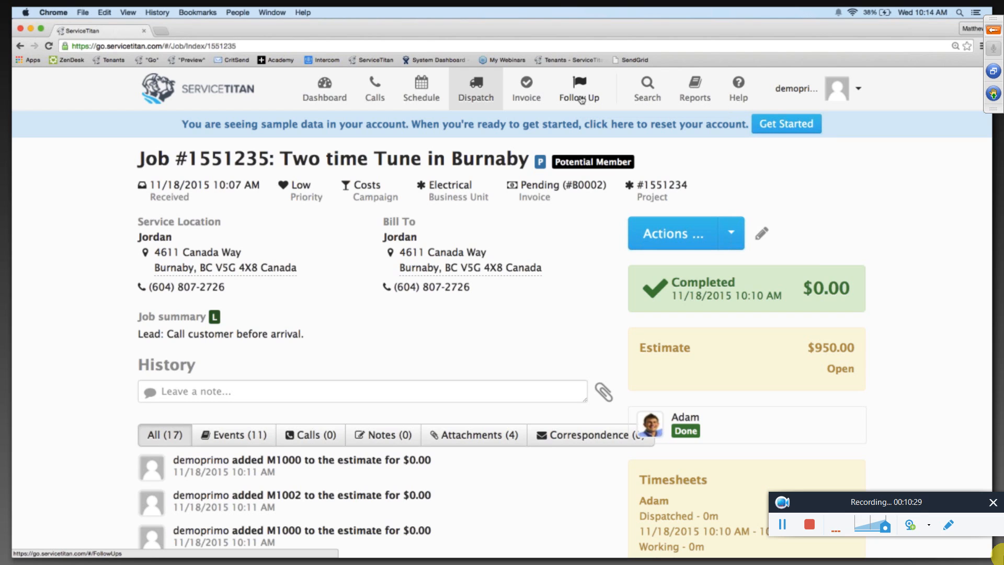
- Open the Follow Ups page in a new browser tab and open the lead job's estimate opportunity
left_click(582, 100, "super")
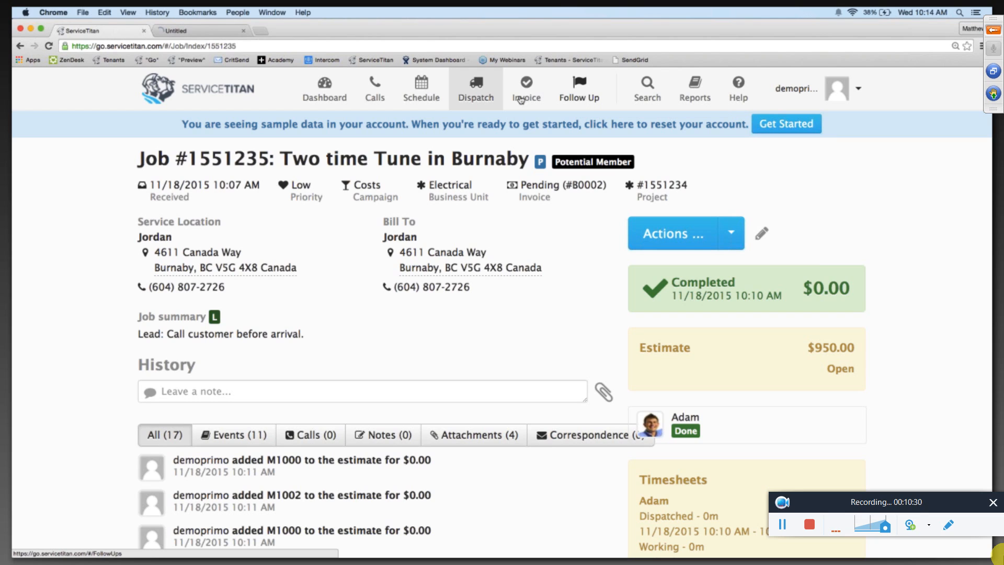
left_click(207, 33)
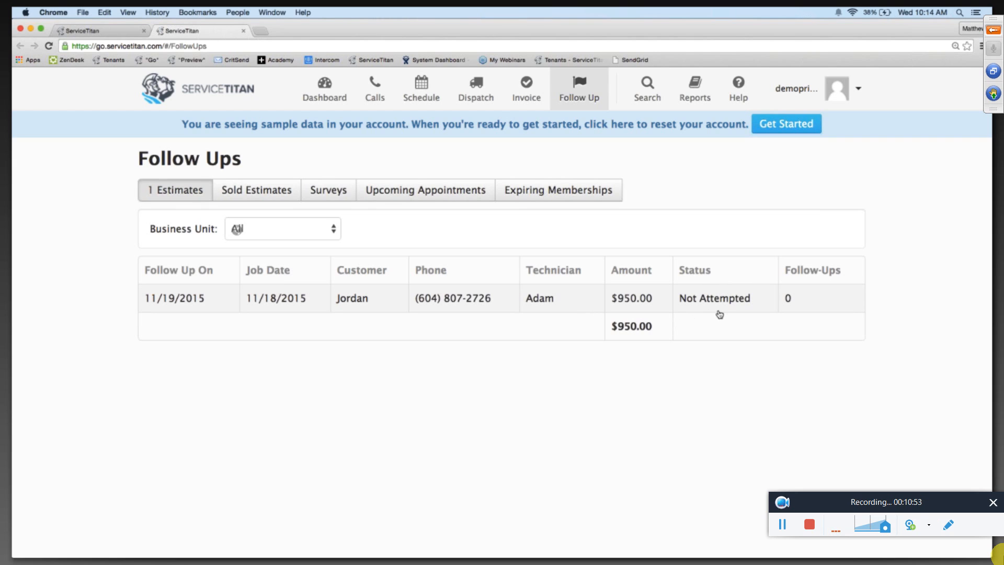
left_click(574, 303)
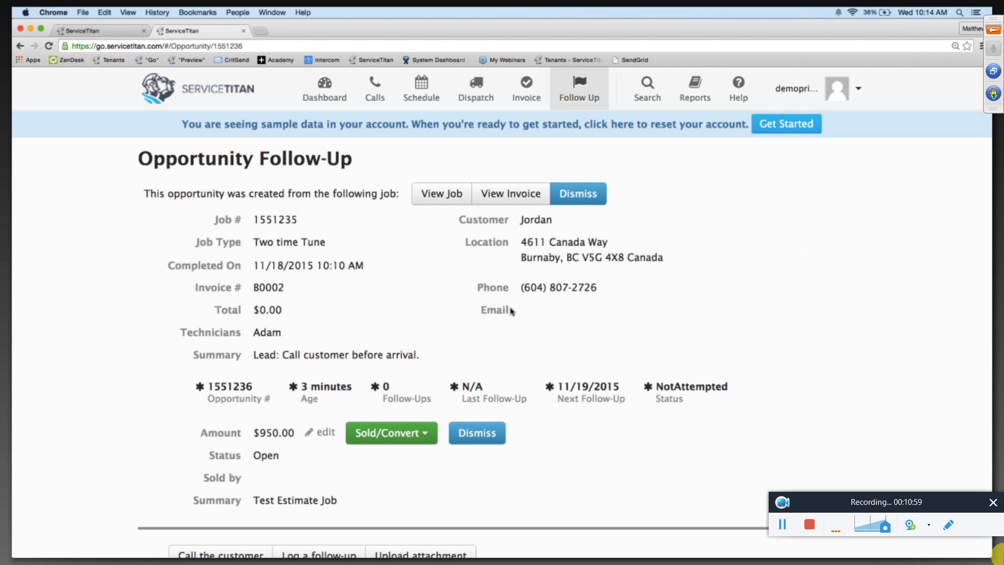
- Try the option to call the customer, cancelling the call, and examine the form for logging a follow-up
scroll(511, 312, "down", 2)
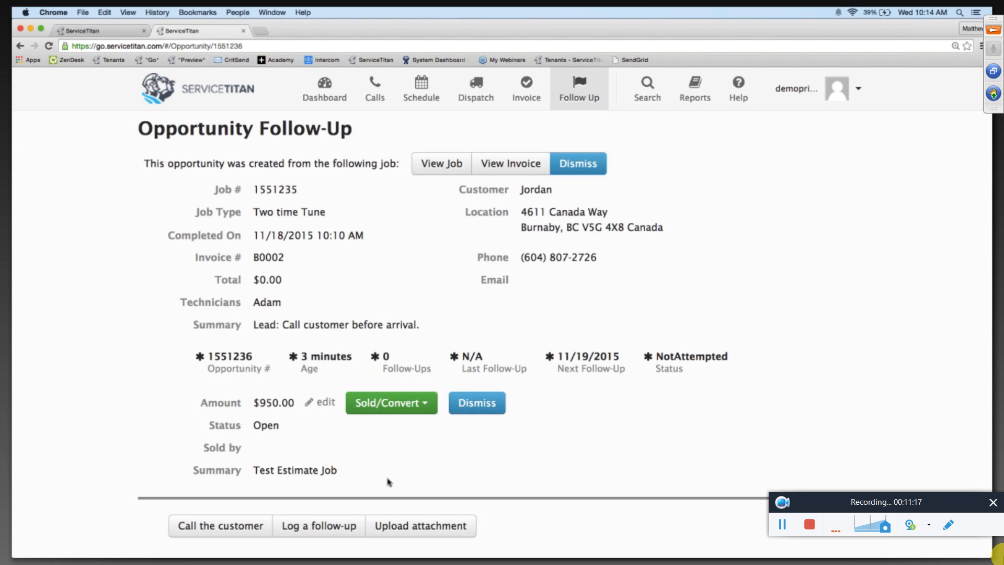
left_click(225, 525)
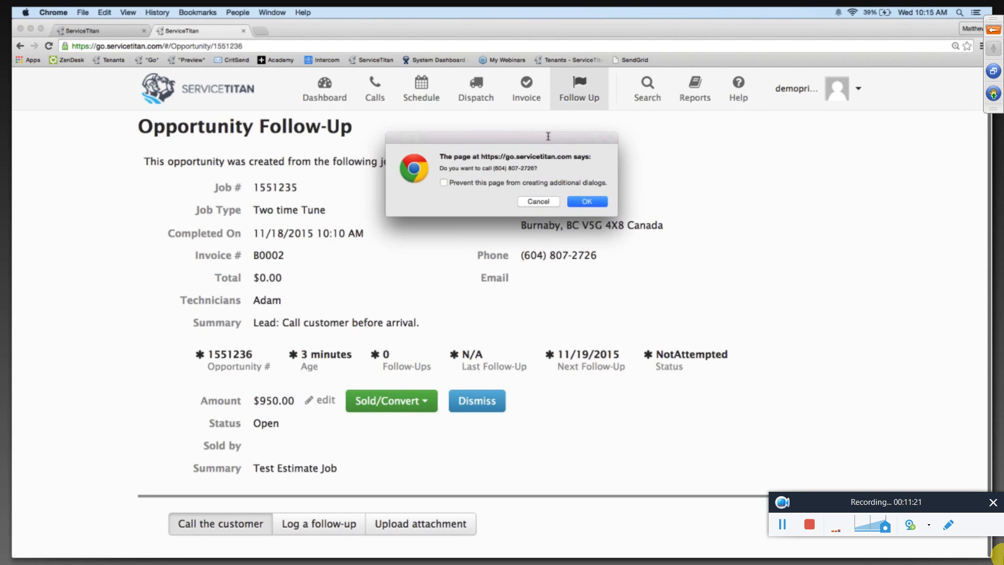
left_click(539, 202)
left_click(330, 524)
scroll(389, 460, "down", 2)
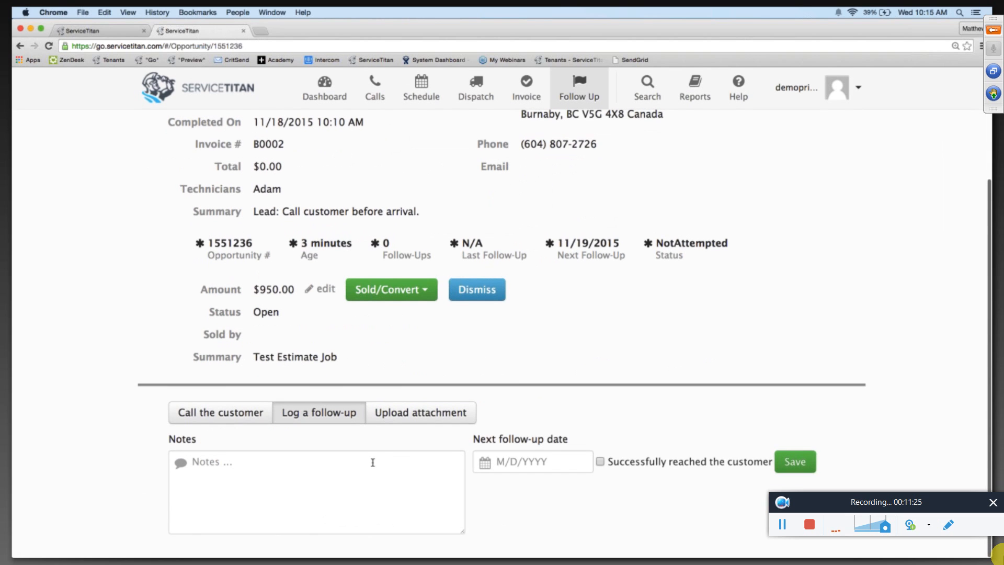
left_click(378, 483)
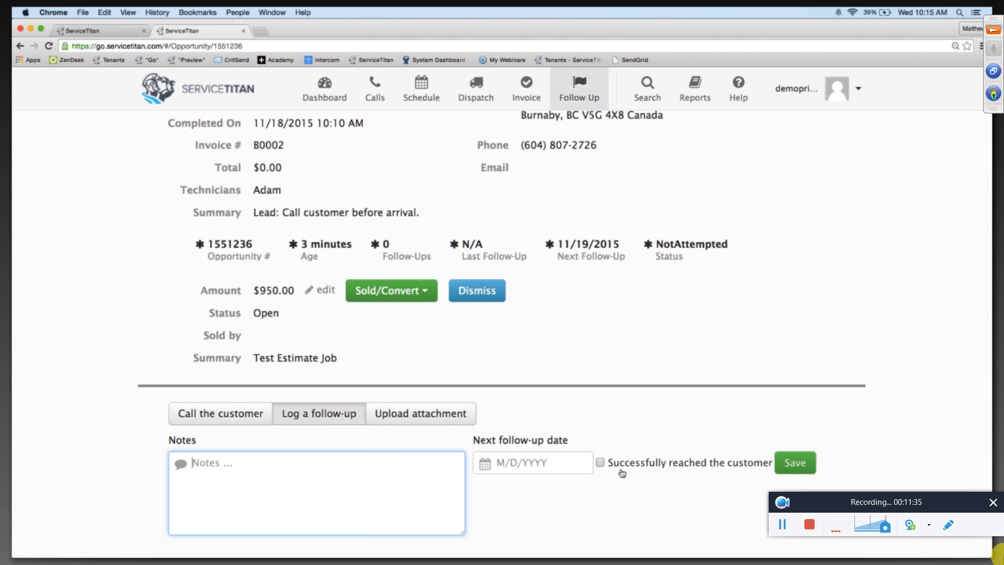
scroll(603, 418, "up", 5)
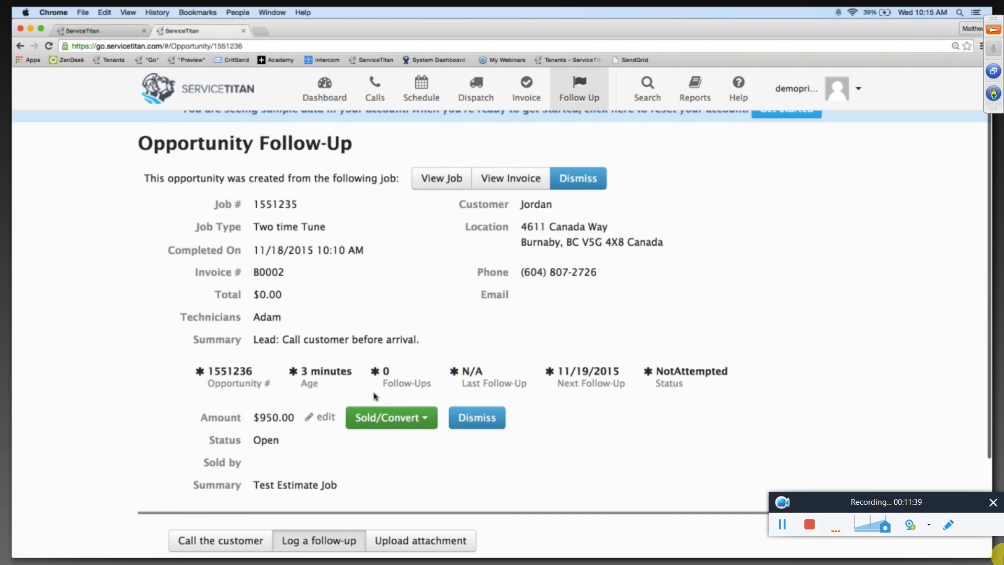
- Open the opportunity's estimate for editing and review its summary, tasks and materials
left_click(321, 425)
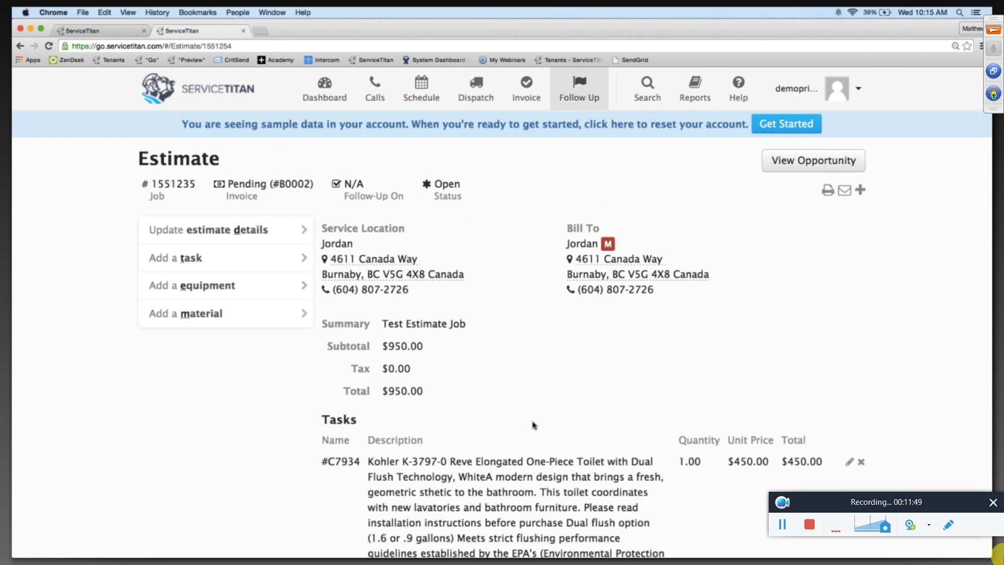
scroll(534, 424, "down", 2)
scroll(533, 425, "down", 1)
scroll(534, 425, "up", 1)
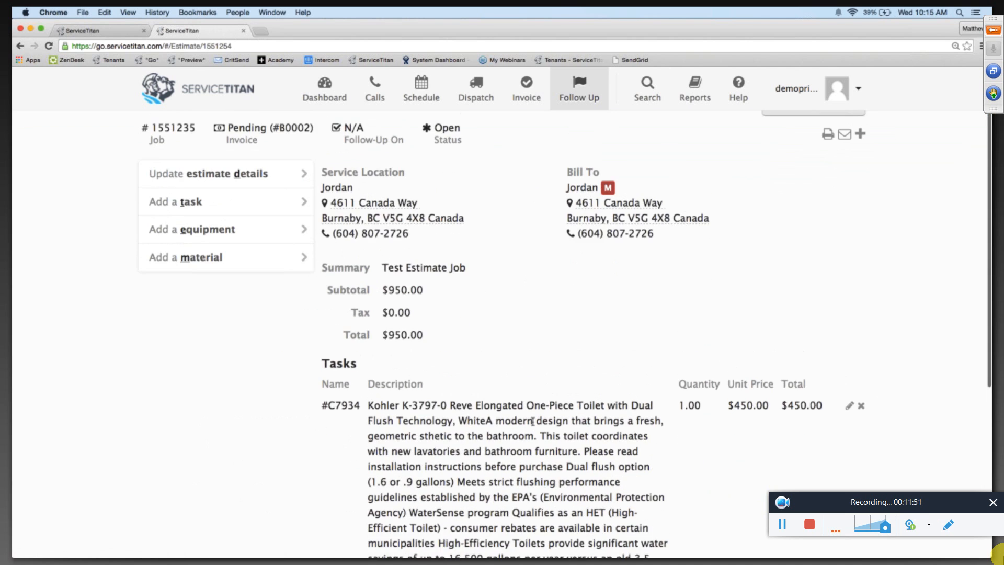
scroll(533, 421, "down", 3)
scroll(534, 421, "down", 4)
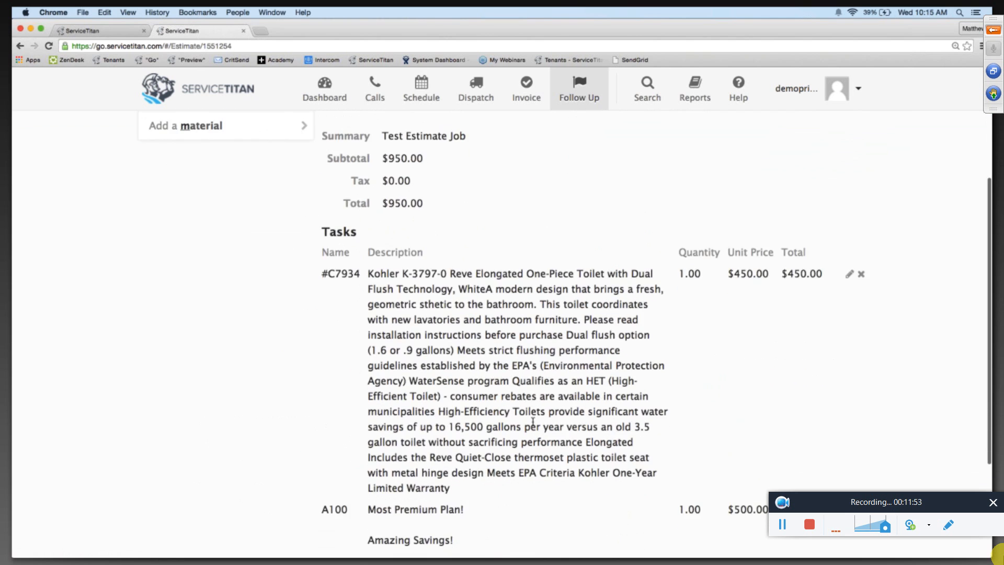
scroll(533, 424, "down", 3)
scroll(534, 421, "up", 10)
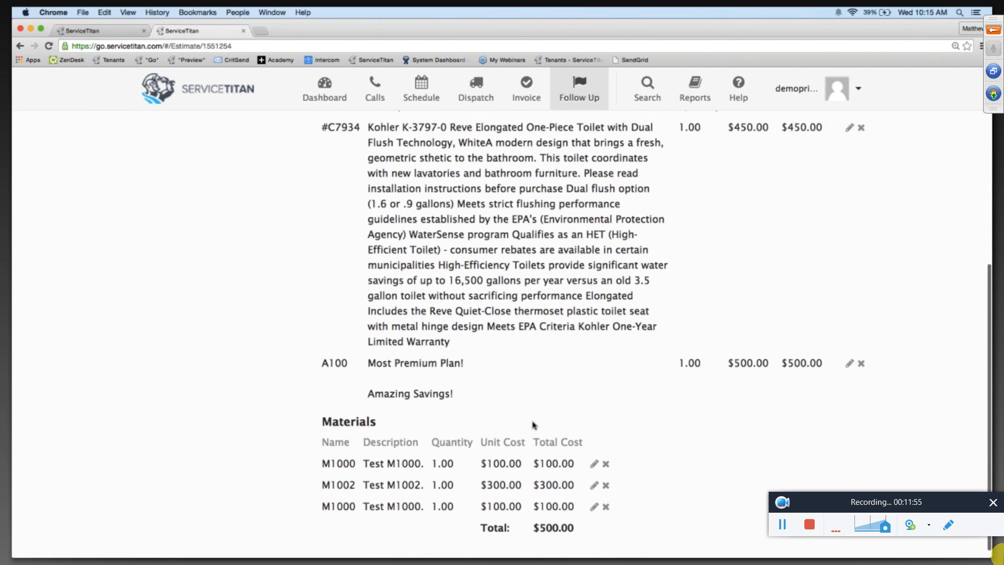
scroll(533, 421, "up", 2)
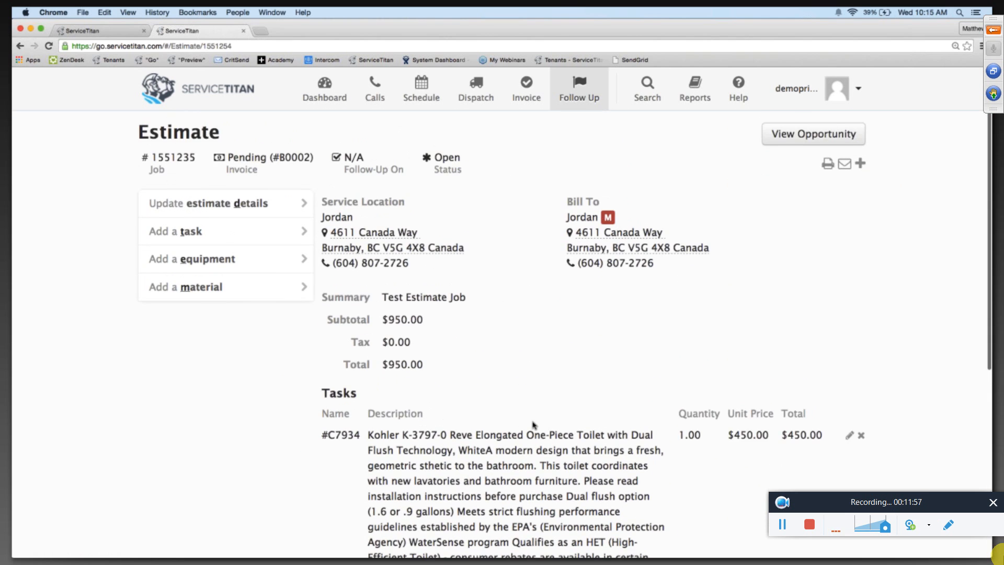
scroll(533, 424, "down", 3)
scroll(533, 424, "down", 2)
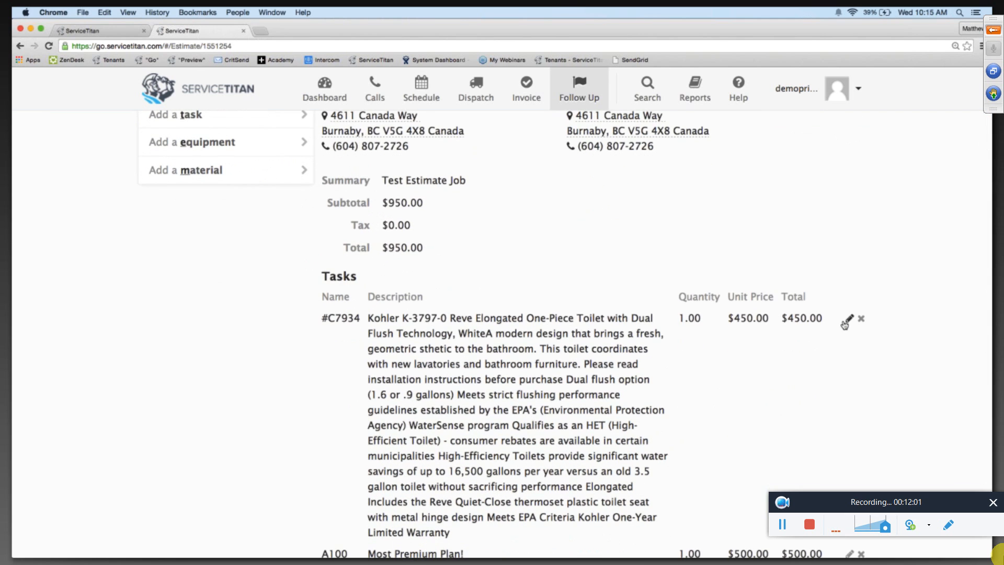
- Examine the edit form for the Kohler toilet task without saving, and review the estimate's editing options
left_click(847, 320)
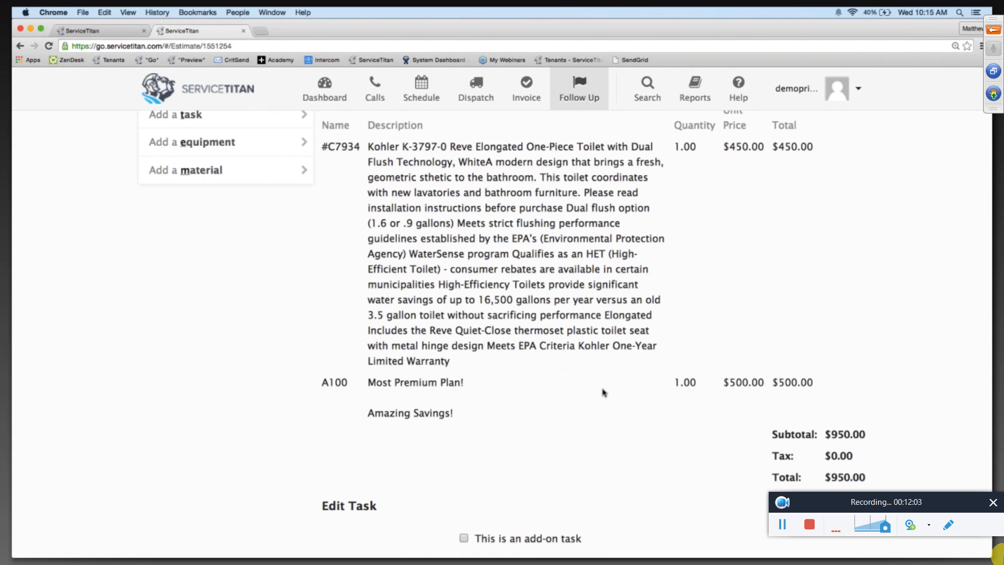
scroll(604, 392, "down", 5)
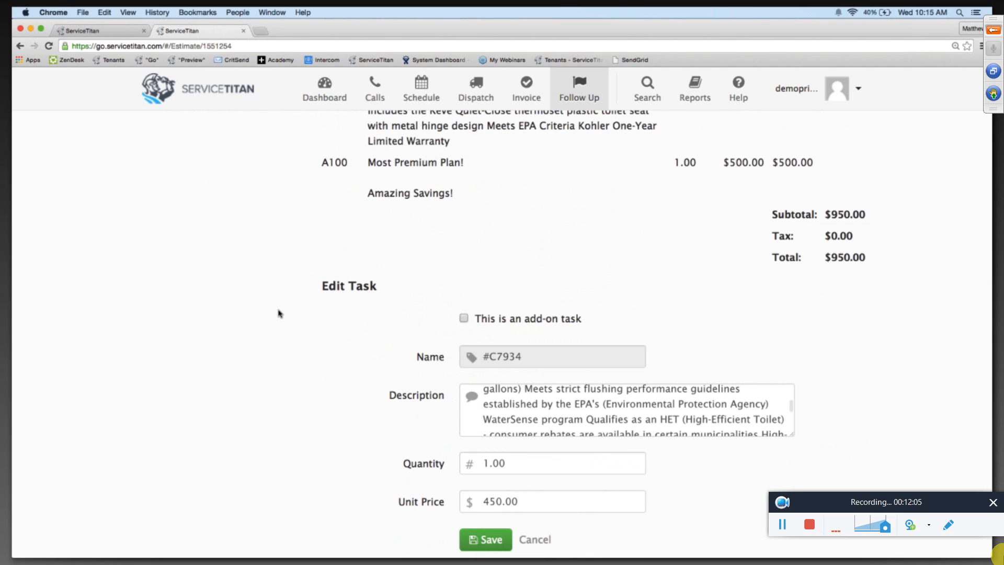
left_click(19, 47)
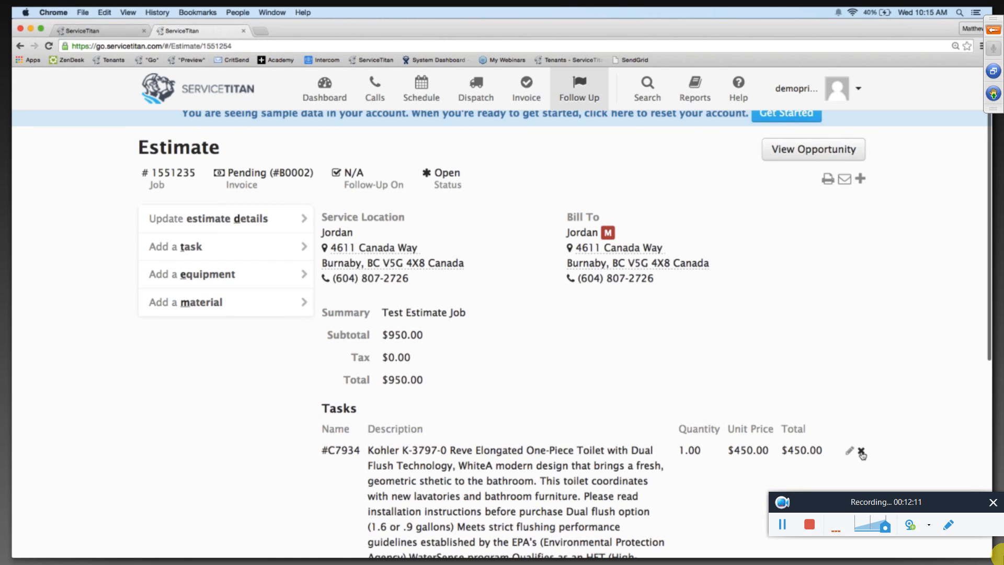
scroll(897, 402, "down", 5)
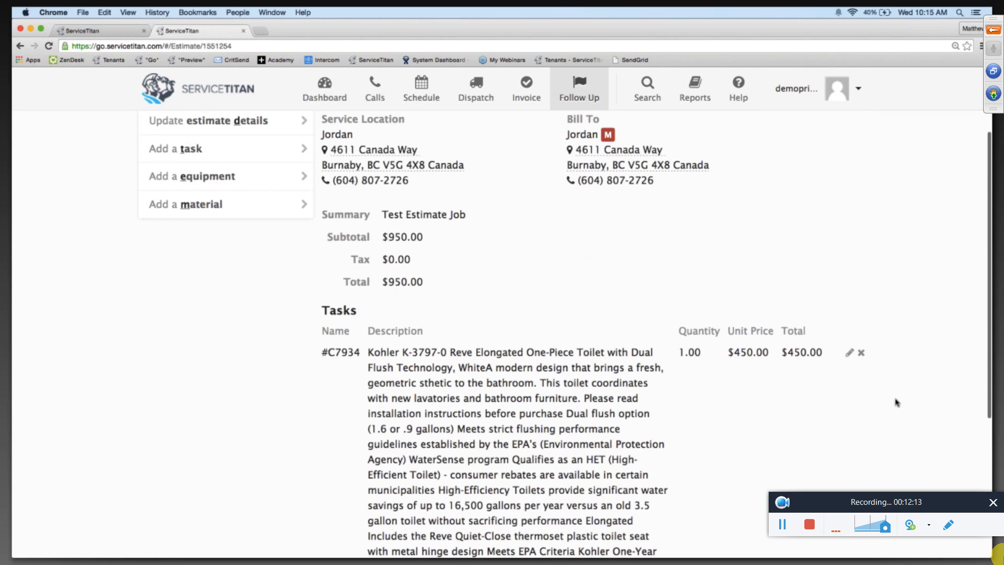
scroll(897, 402, "down", 5)
scroll(717, 333, "up", 10)
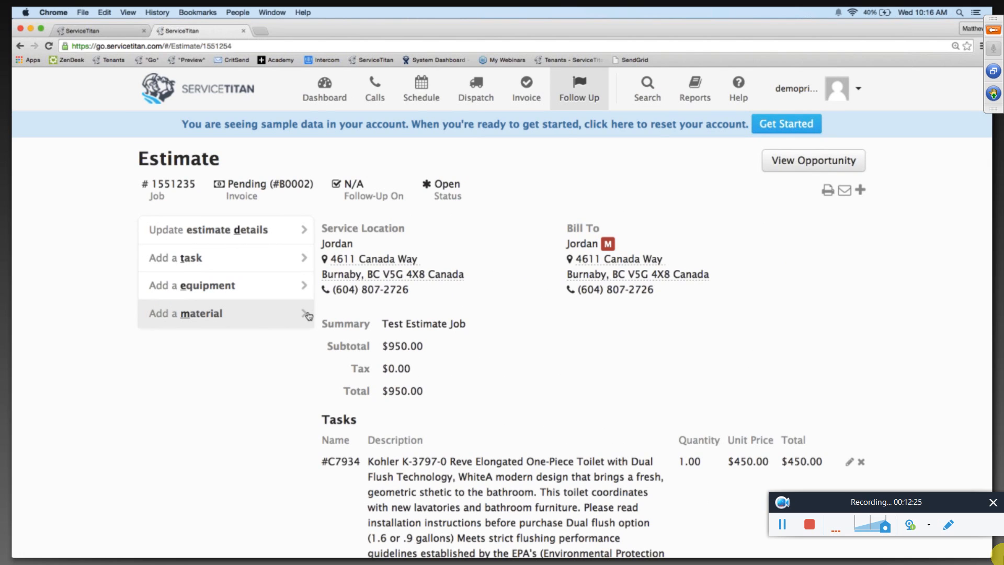
- Return to the estimate's opportunity and examine the Sold/Convert option for choosing who sold the estimate
left_click(21, 47)
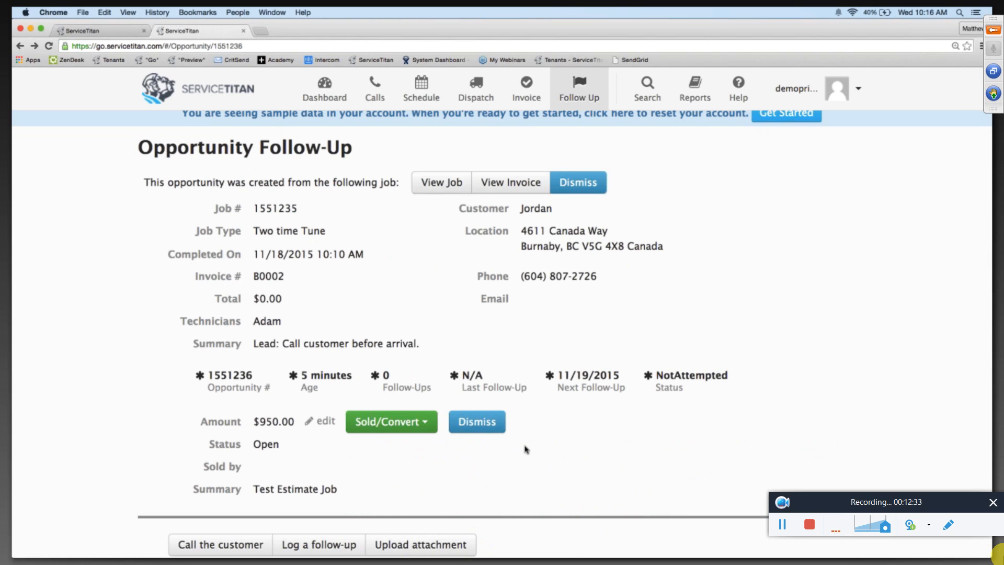
left_click(424, 422)
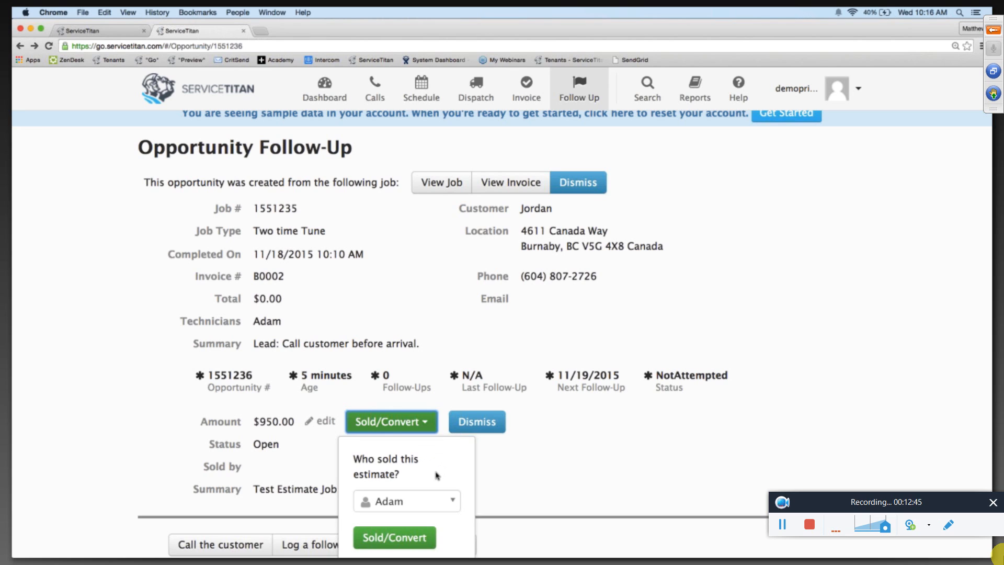
scroll(437, 474, "down", 1)
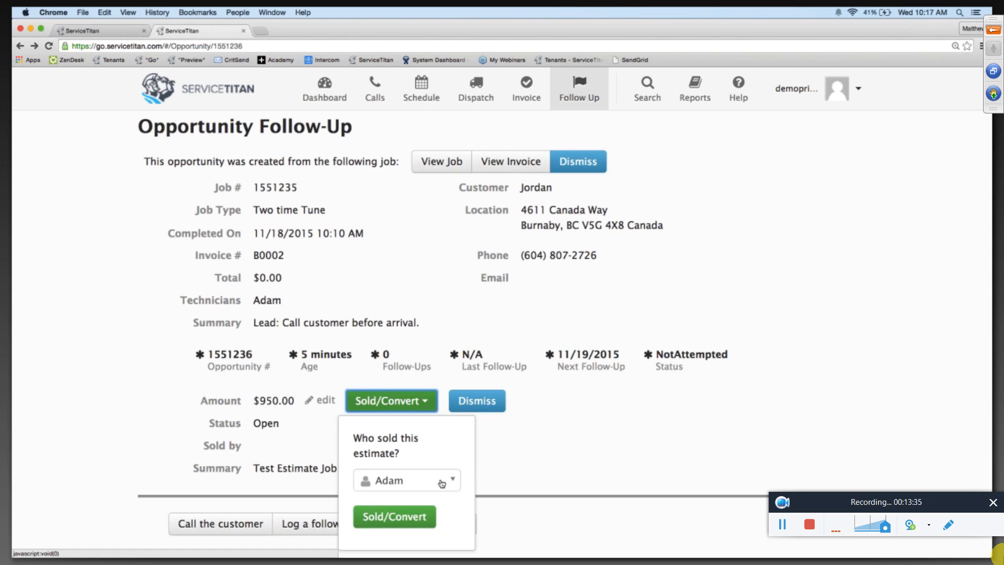
- Open the company settings in a new browser tab and bring up the form for adding a technician
left_click(262, 32)
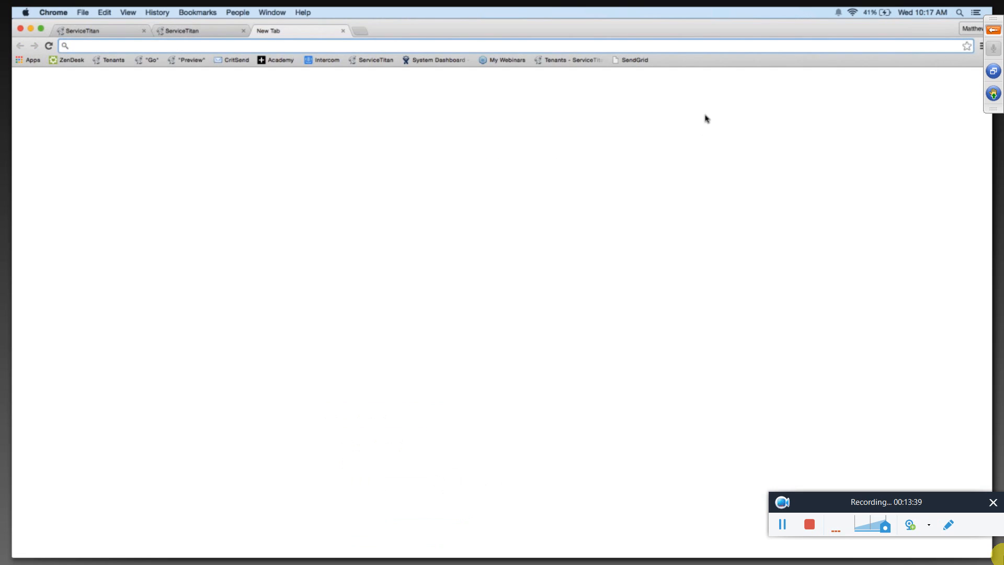
left_click(343, 31)
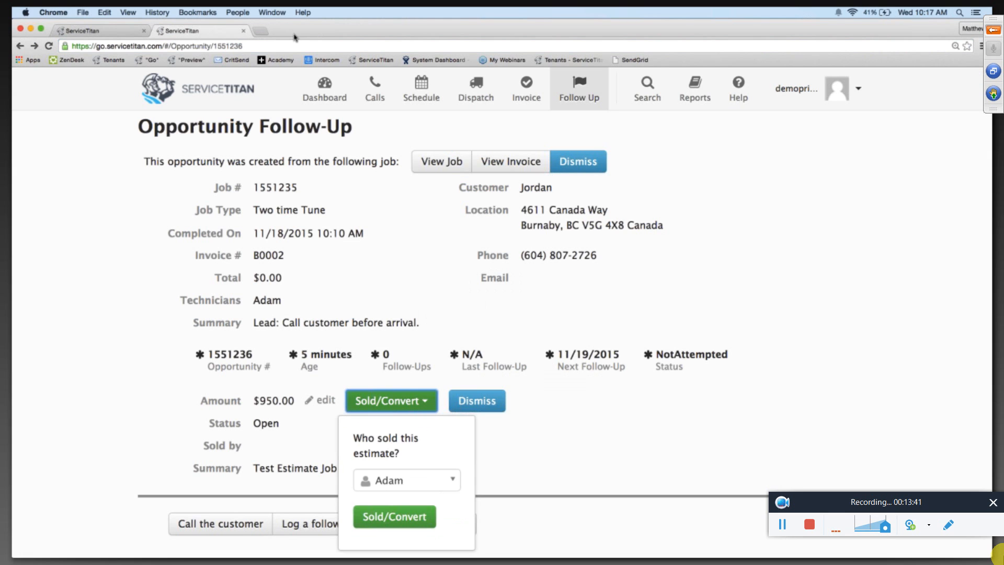
left_click(581, 83)
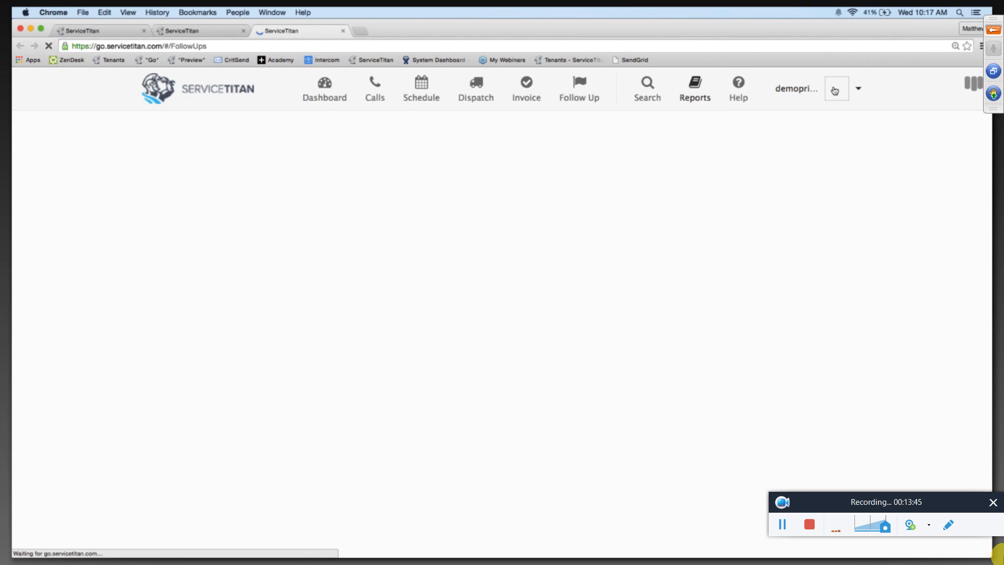
left_click(837, 89)
left_click(761, 210)
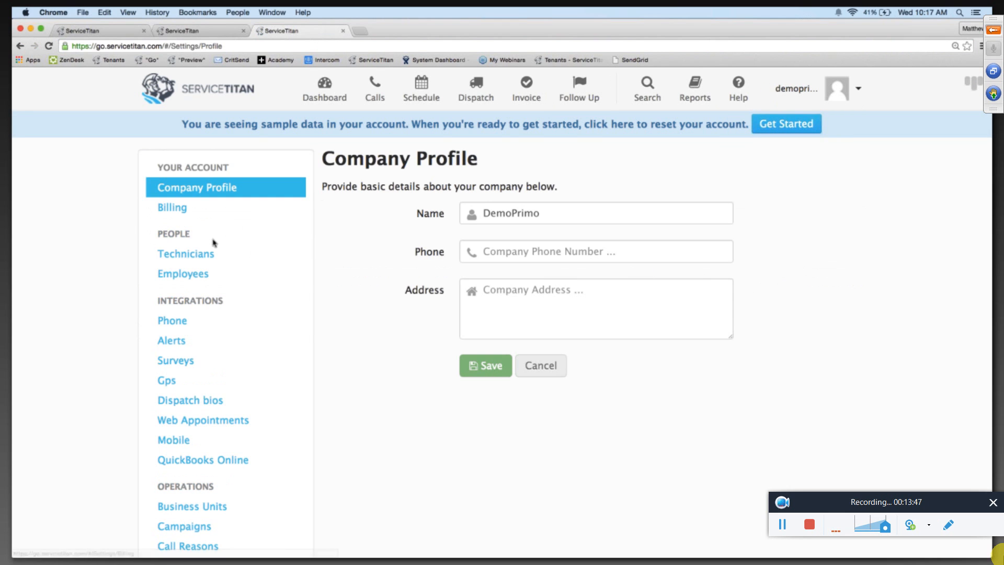
left_click(193, 256)
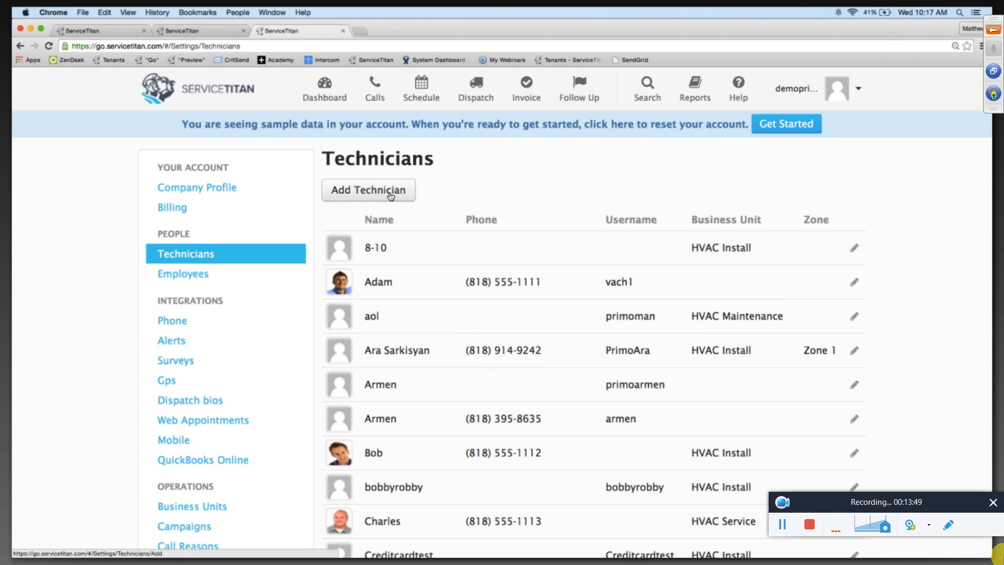
left_click(376, 199)
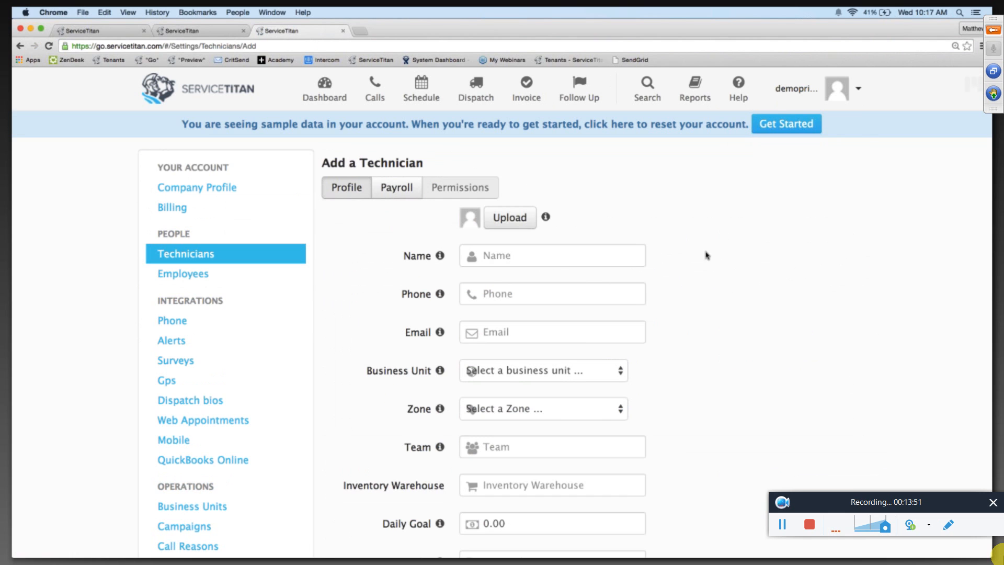
- Examine the new technician form's profile fields and the option to enable technician access
scroll(824, 329, "down", 5)
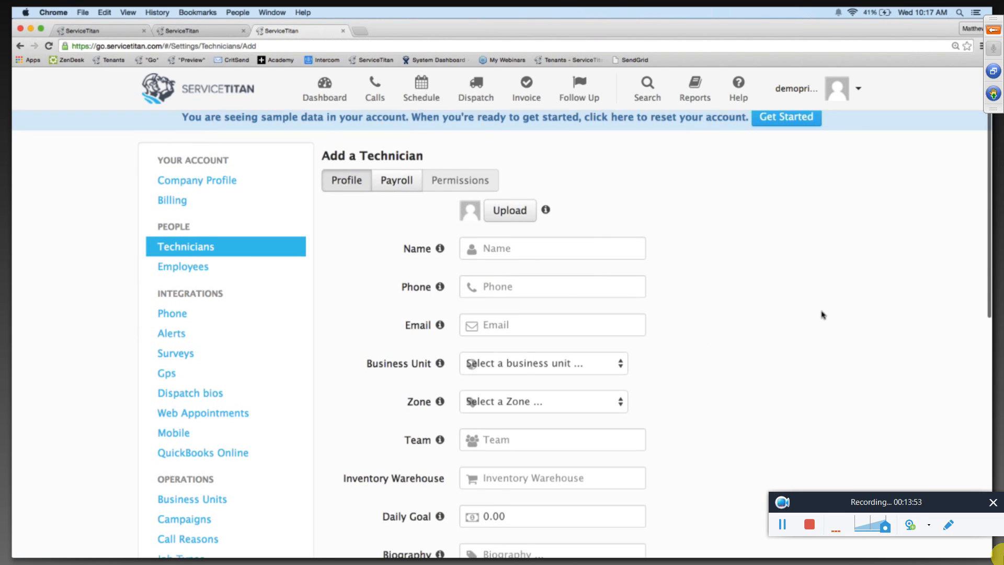
scroll(823, 314, "down", 2)
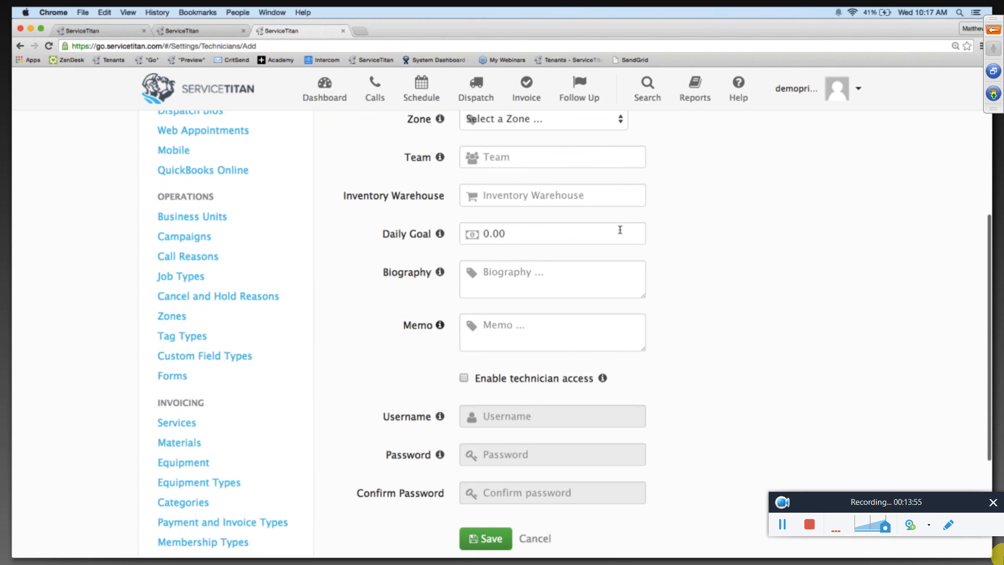
scroll(620, 228, "up", 3)
scroll(717, 233, "up", 3)
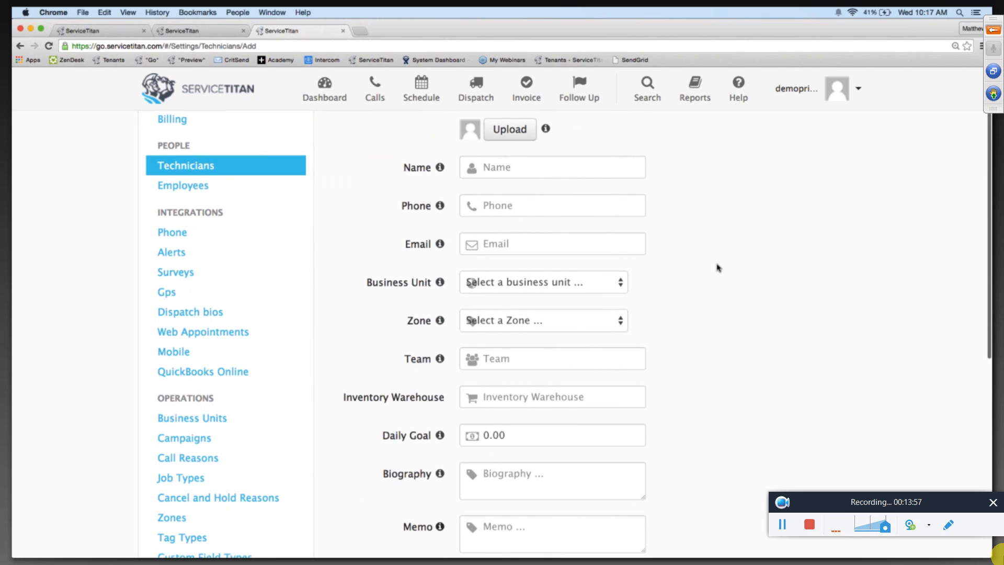
scroll(716, 268, "down", 5)
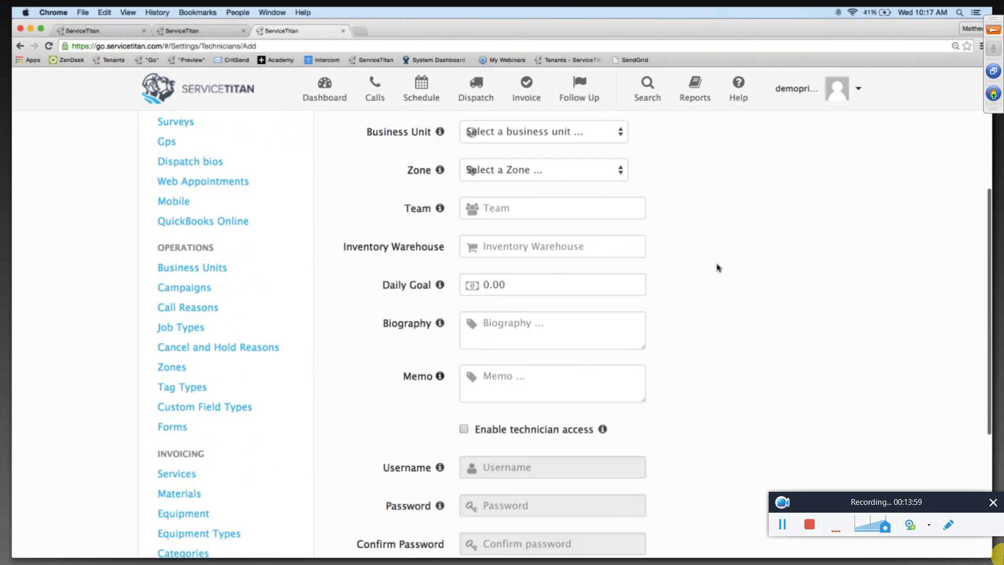
scroll(718, 268, "down", 1)
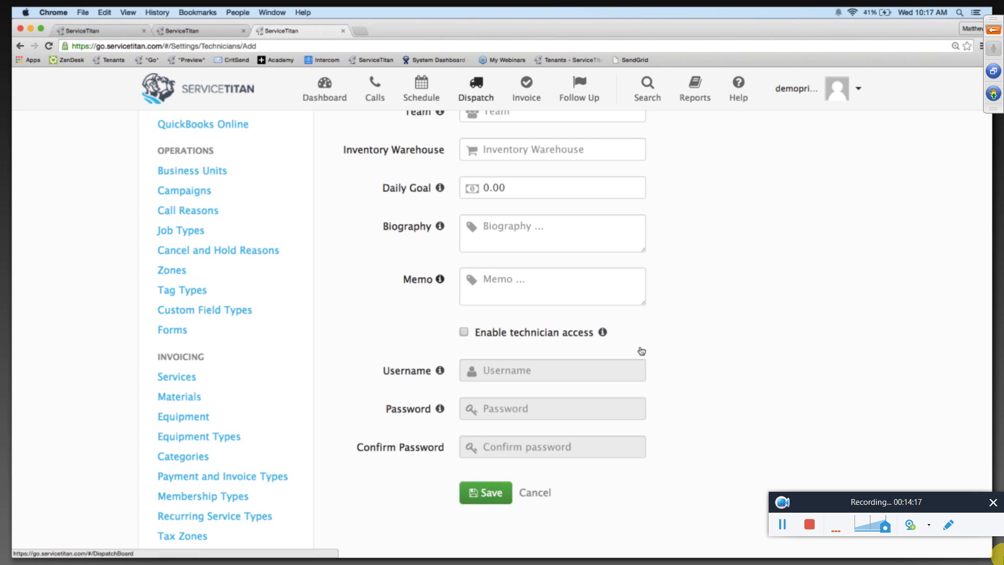
scroll(554, 223, "up", 5)
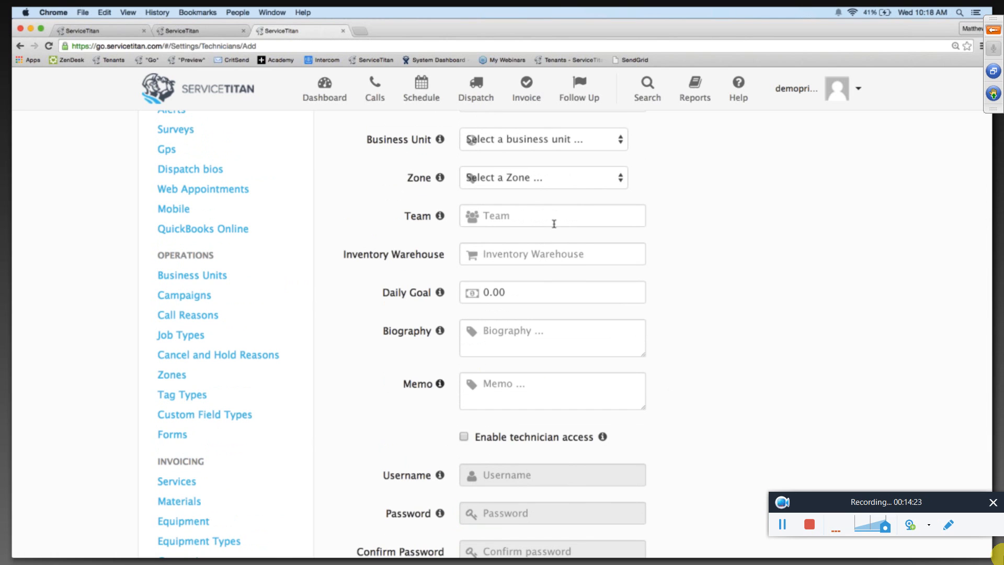
scroll(554, 224, "up", 10)
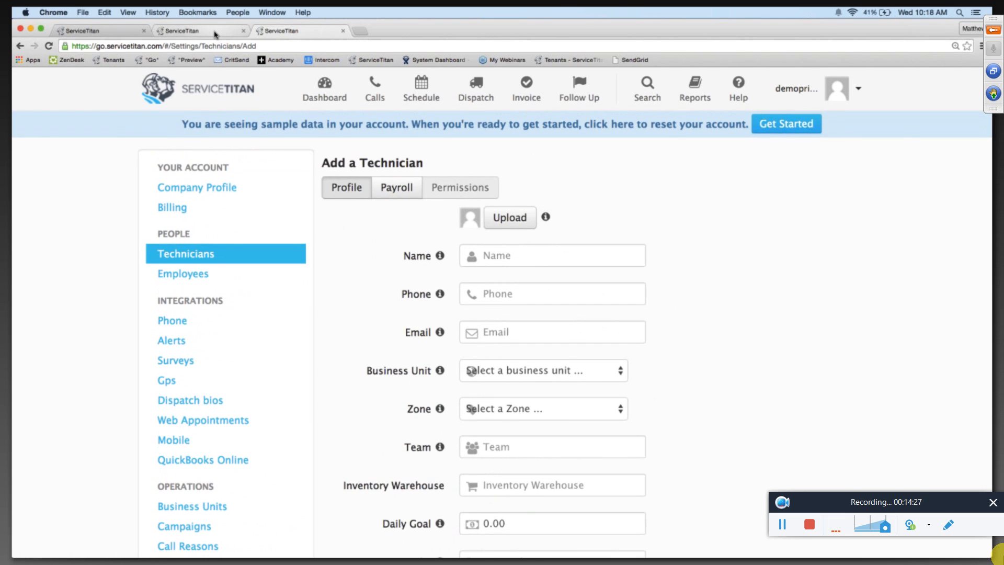
- Return to the opportunity's browser tab and convert the estimate to sold, keeping the preselected technician as the seller
left_click(215, 32)
left_click(417, 398)
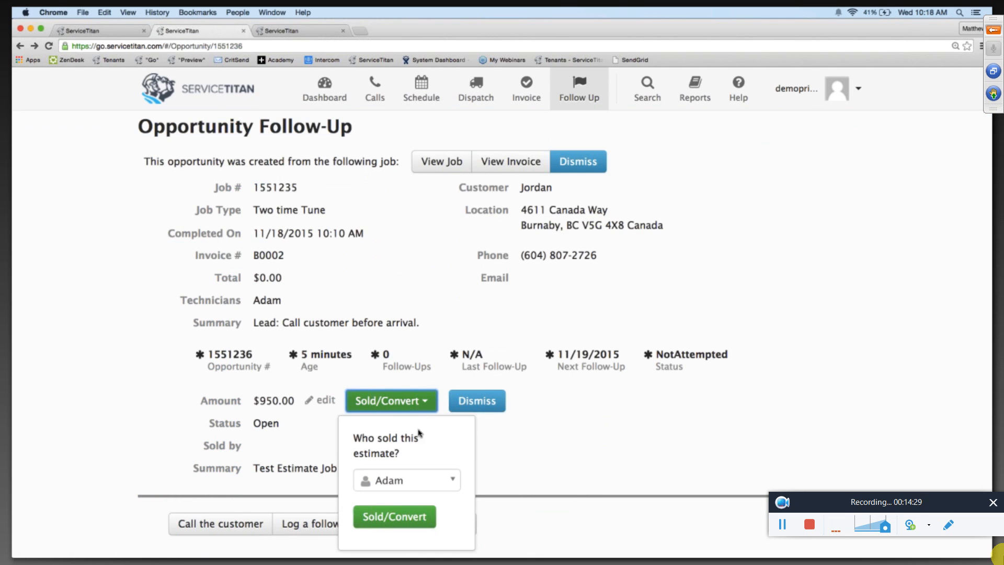
left_click(392, 520)
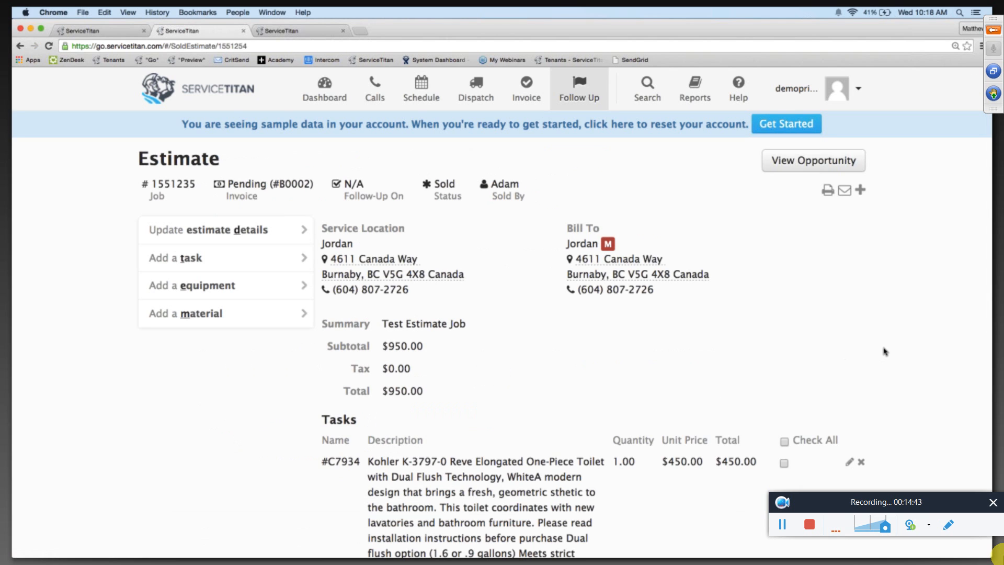
- Review the sold estimate and select all of its tasks and materials
scroll(885, 347, "down", 5)
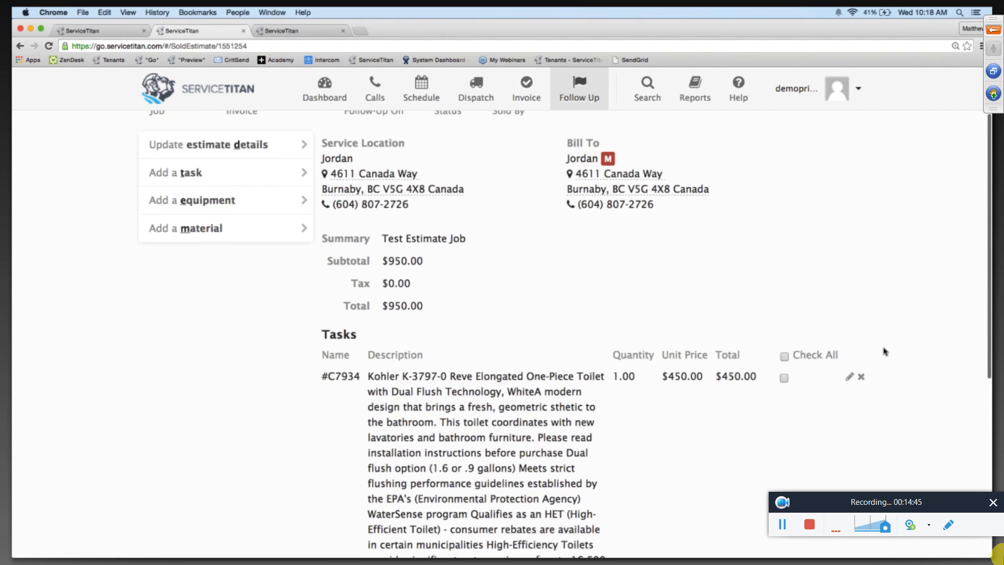
scroll(886, 336, "down", 4)
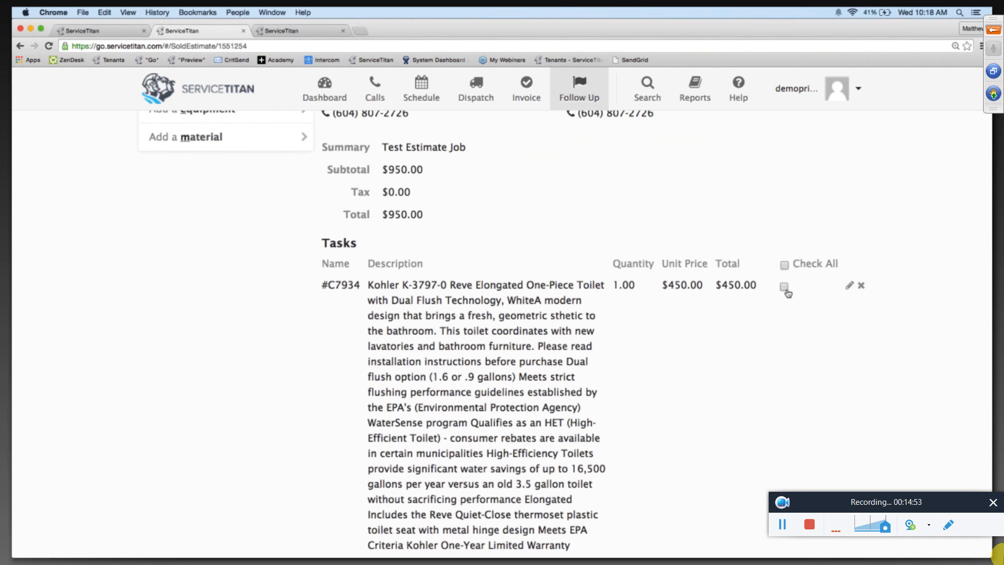
scroll(788, 294, "down", 12)
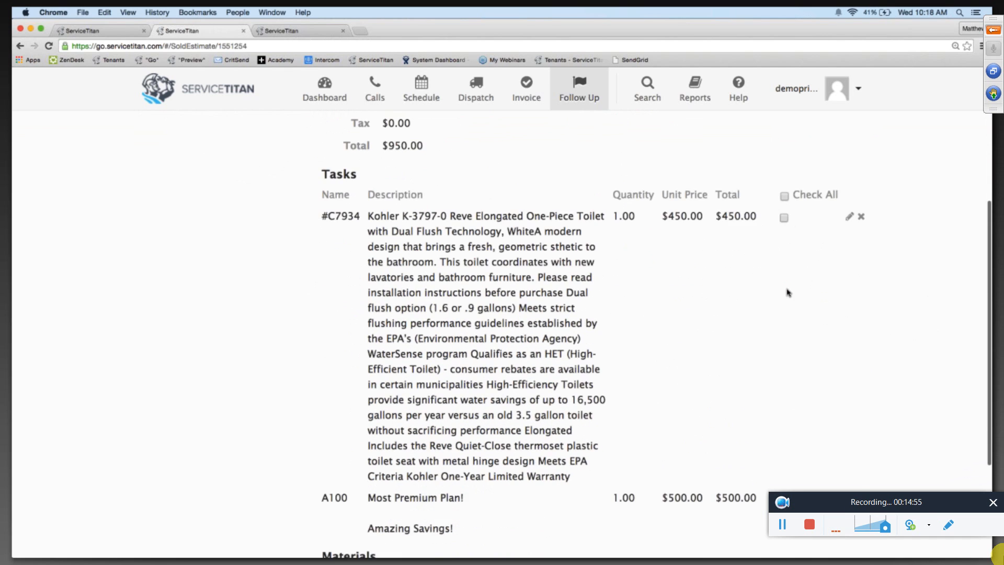
scroll(787, 292, "up", 6)
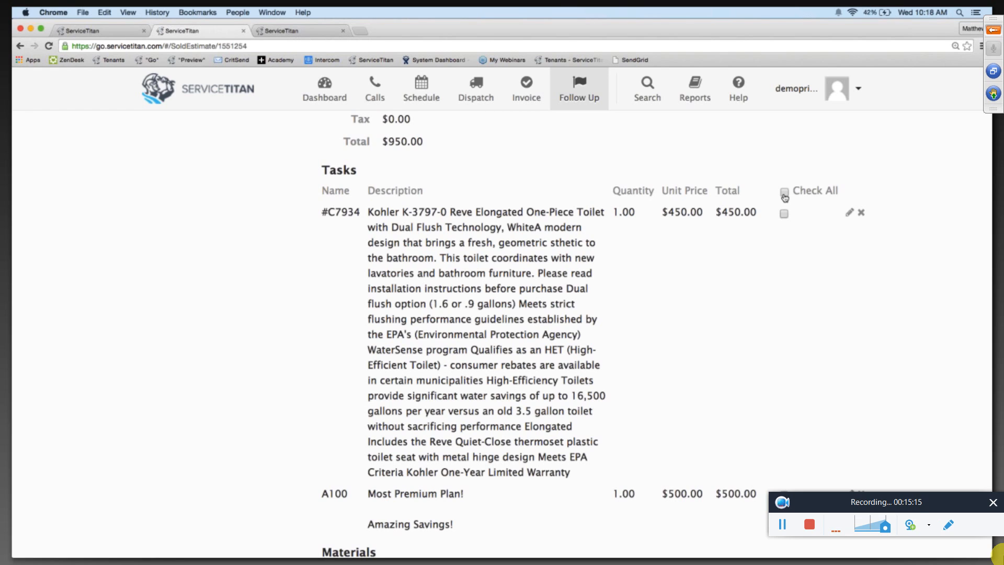
left_click(785, 193)
scroll(905, 337, "down", 3)
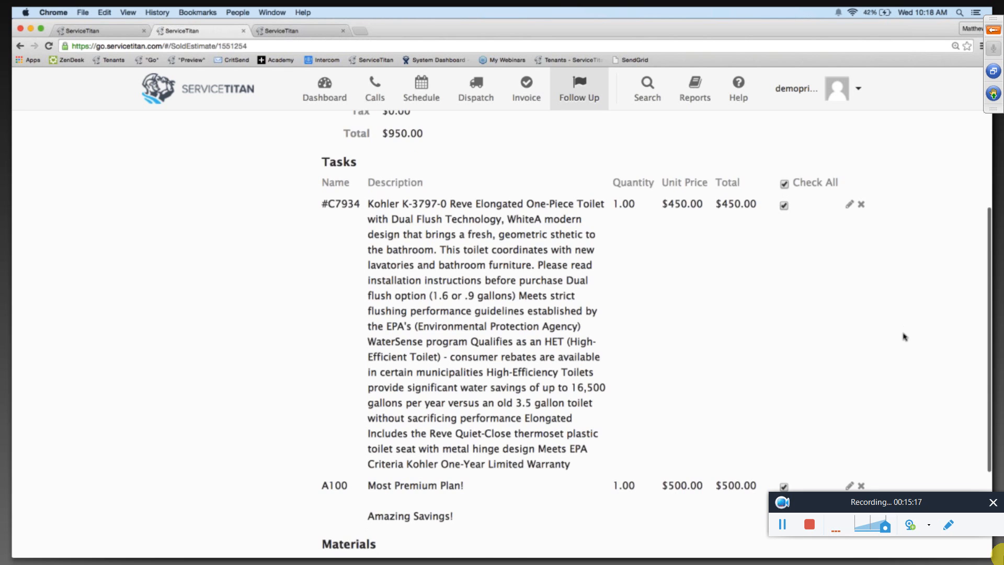
scroll(905, 336, "down", 3)
left_click(595, 410)
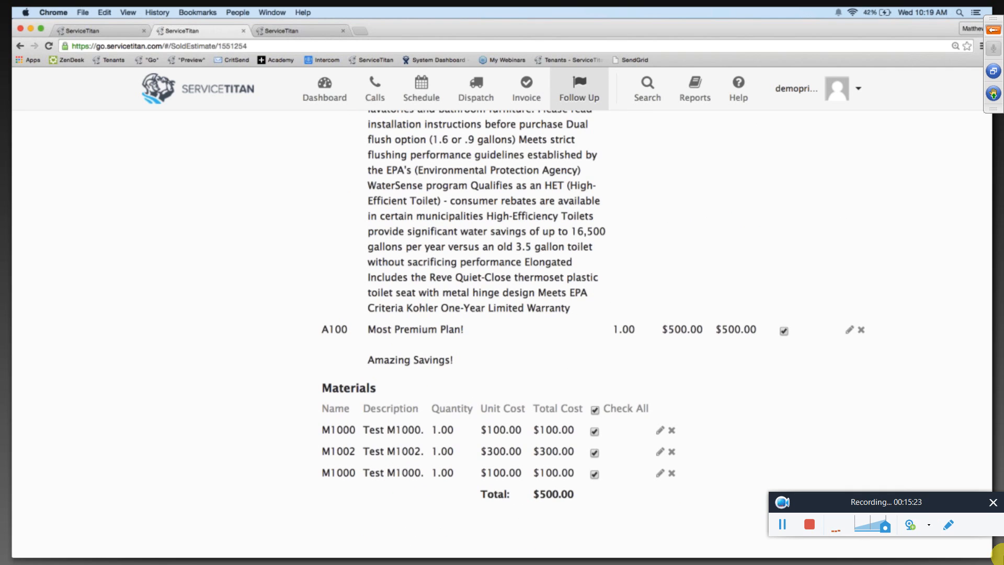
- Book a new job from the selected estimate items with a technician assigned, and open the project linked to that job
left_click(831, 518)
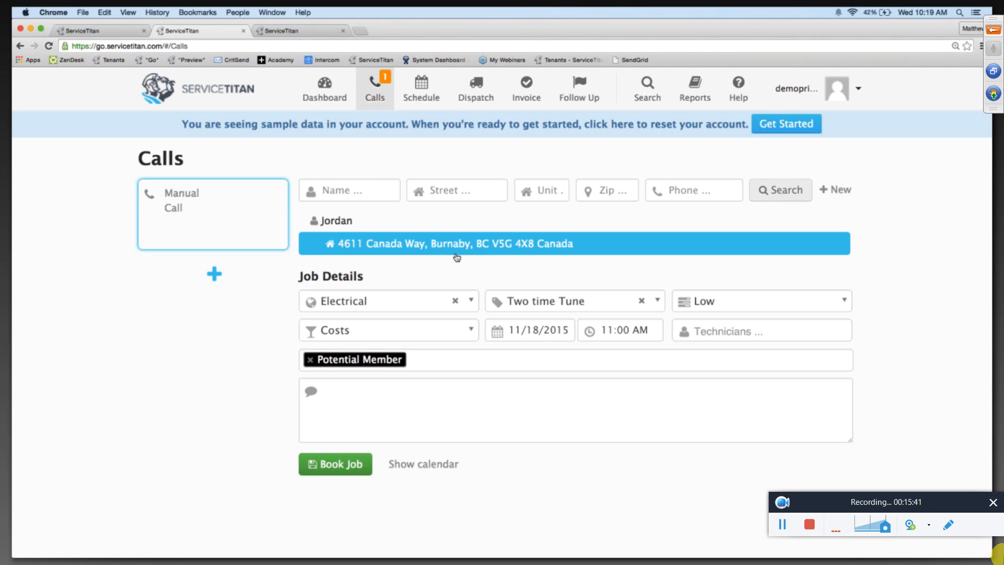
left_click(741, 331)
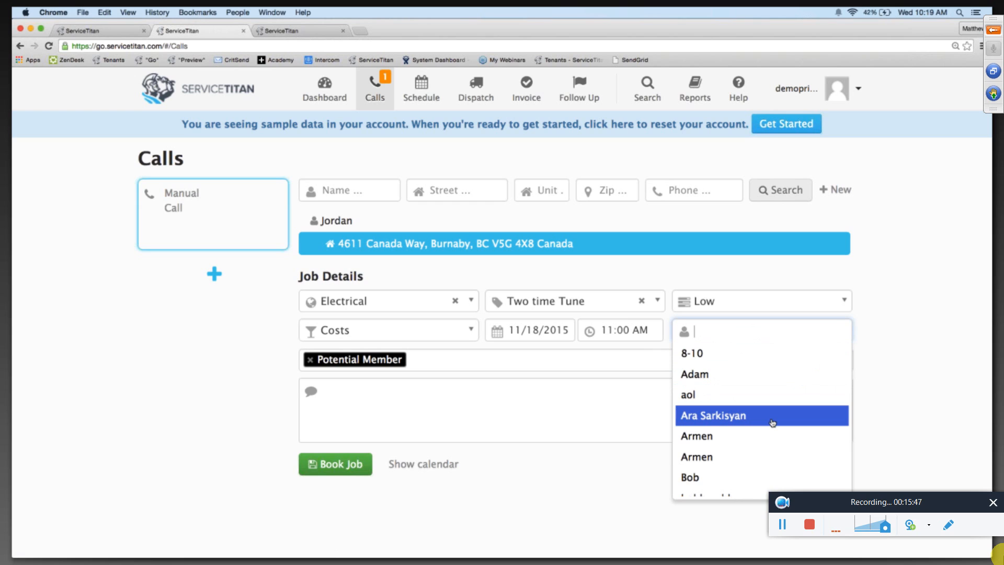
scroll(773, 423, "down", 5)
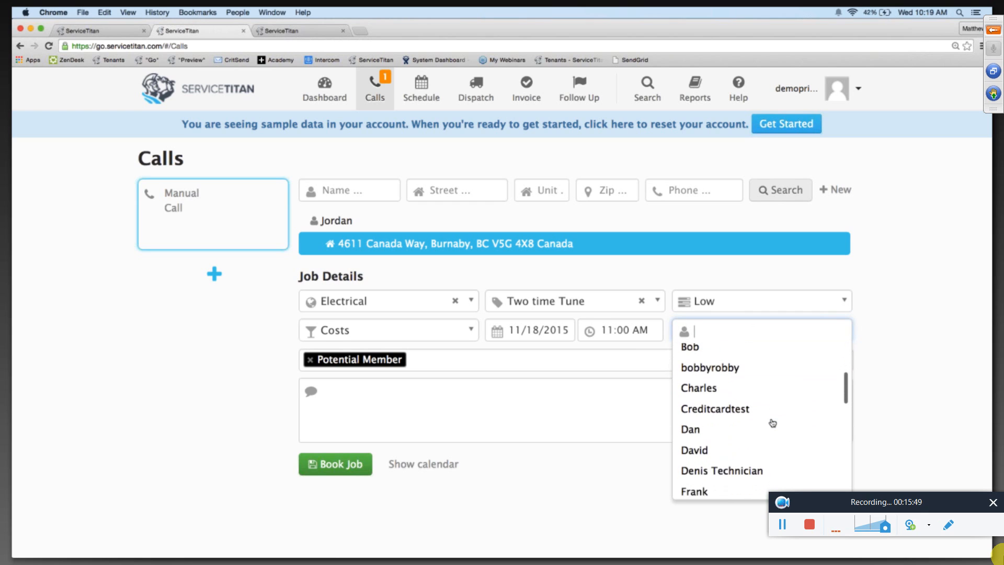
left_click(712, 387)
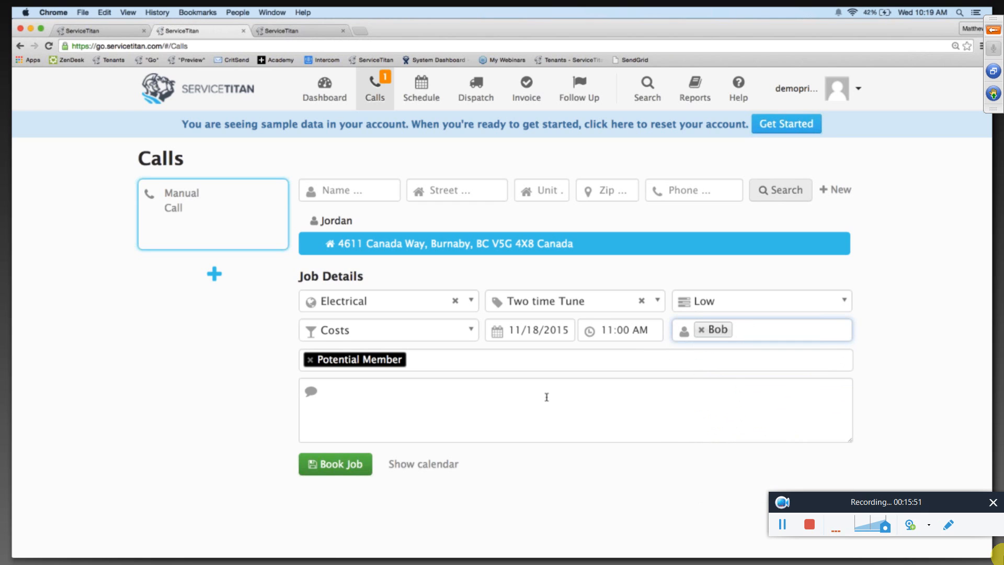
left_click(342, 466)
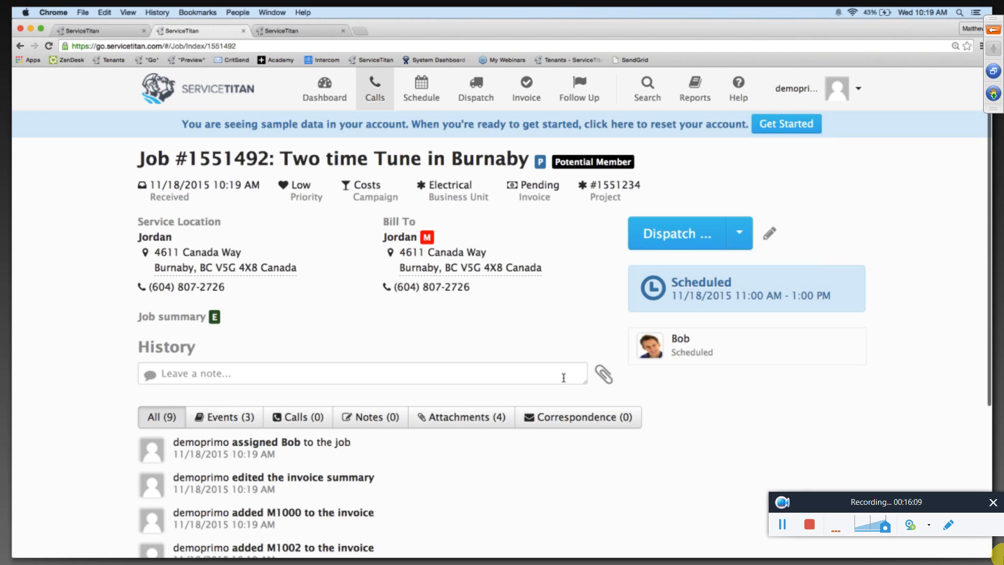
left_click(628, 189)
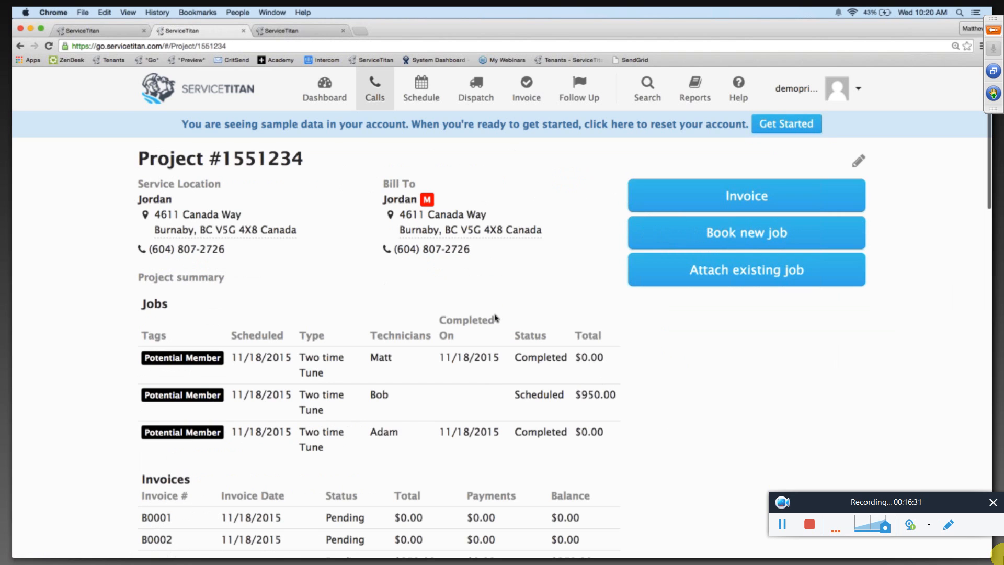
- Open the project's scheduled job and review the won opportunity linked to its summary, returning to the job
scroll(672, 373, "down", 3)
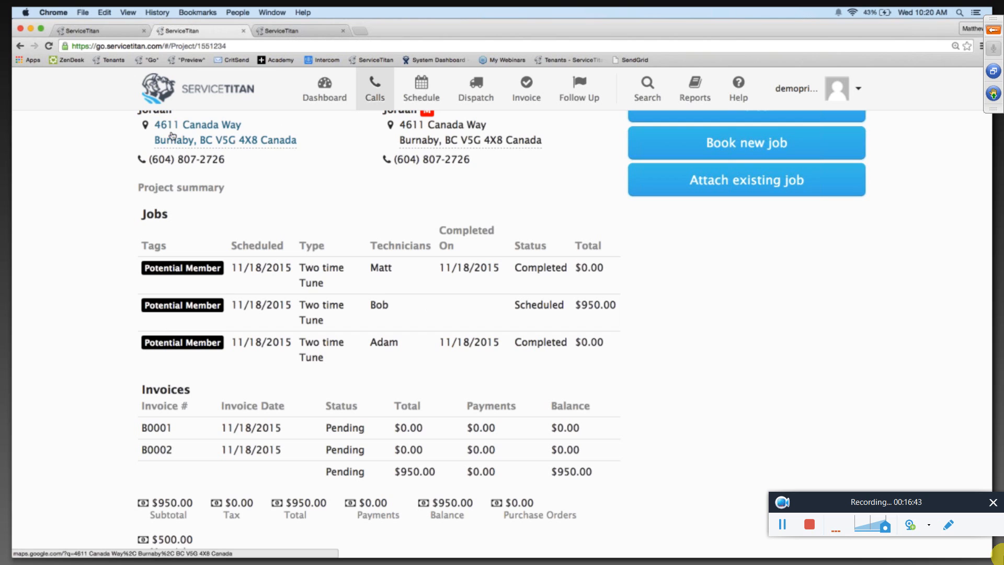
left_click(431, 309)
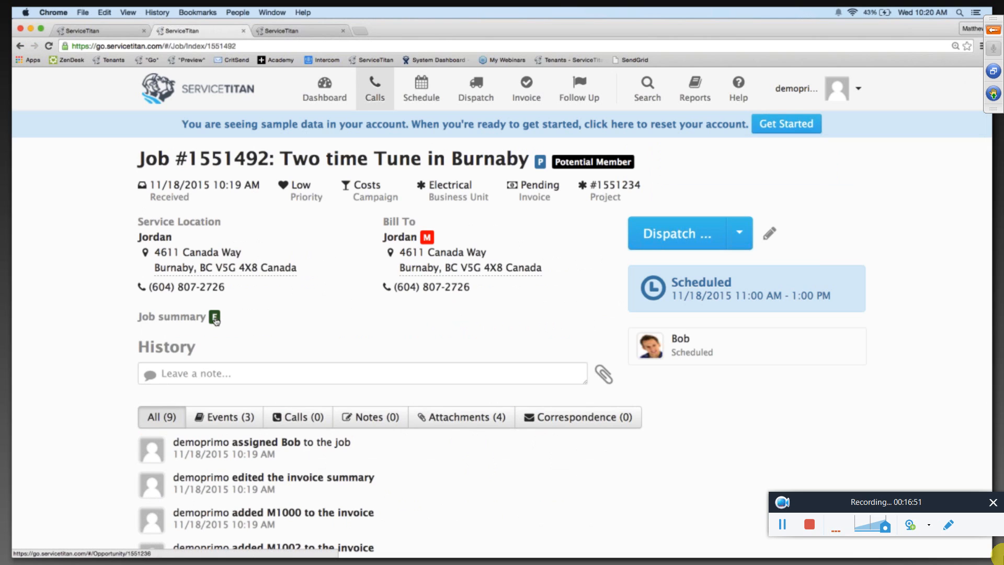
mouse_move(216, 322)
left_click(215, 319)
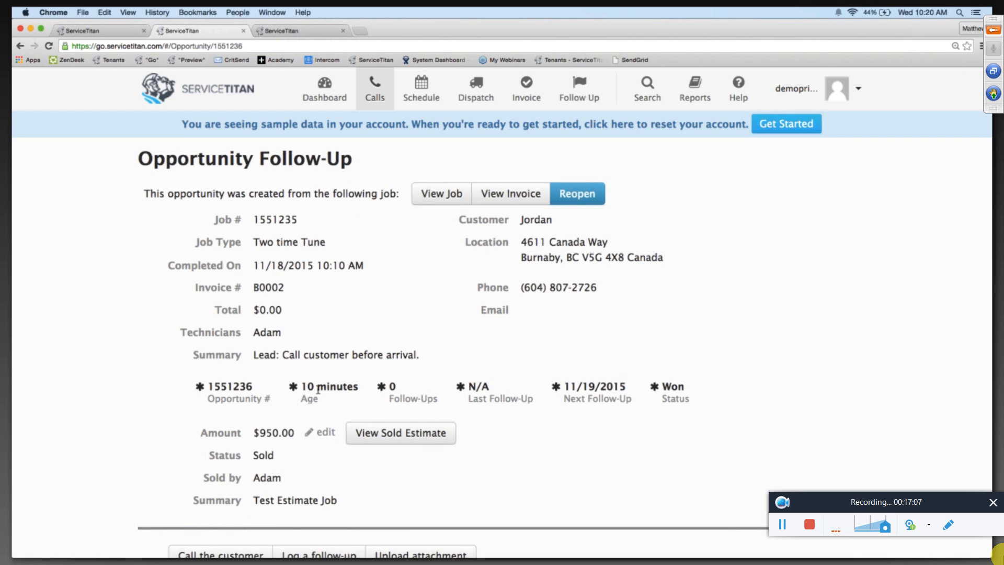
left_click(21, 47)
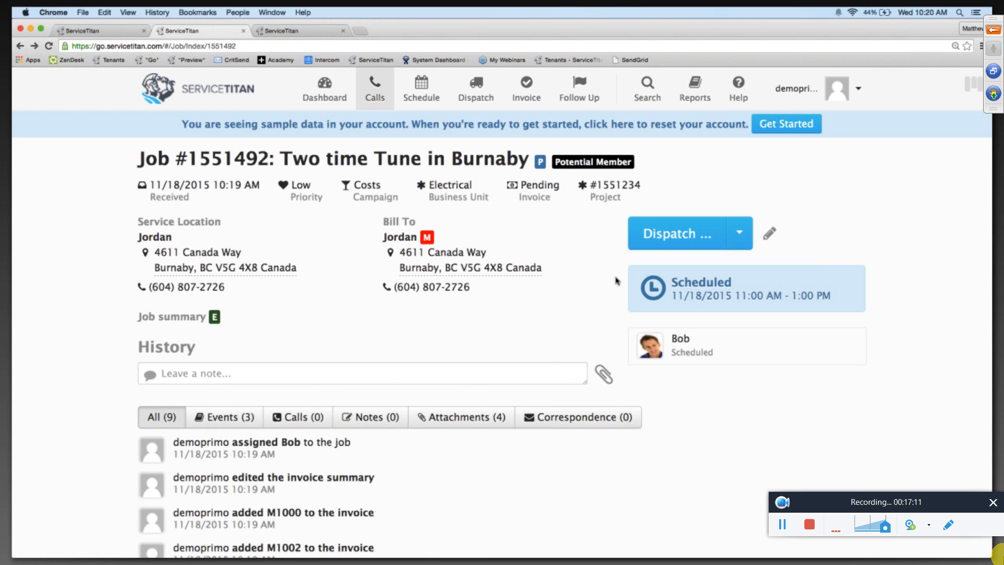
- Dispatch the assigned technician to the job and mark the technician as arrived
left_click(674, 238)
left_click(674, 239)
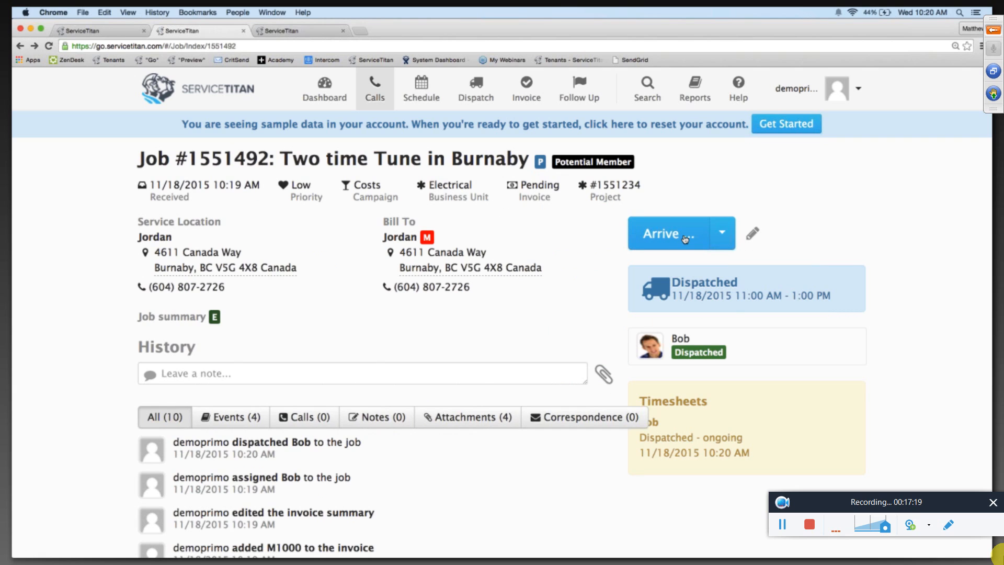
left_click(685, 240)
left_click(711, 305)
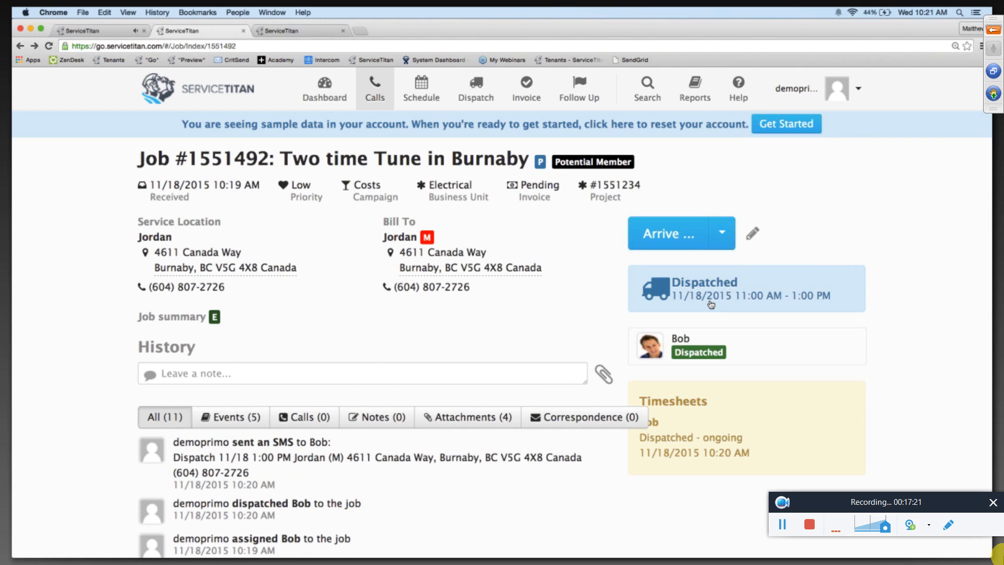
left_click(675, 236)
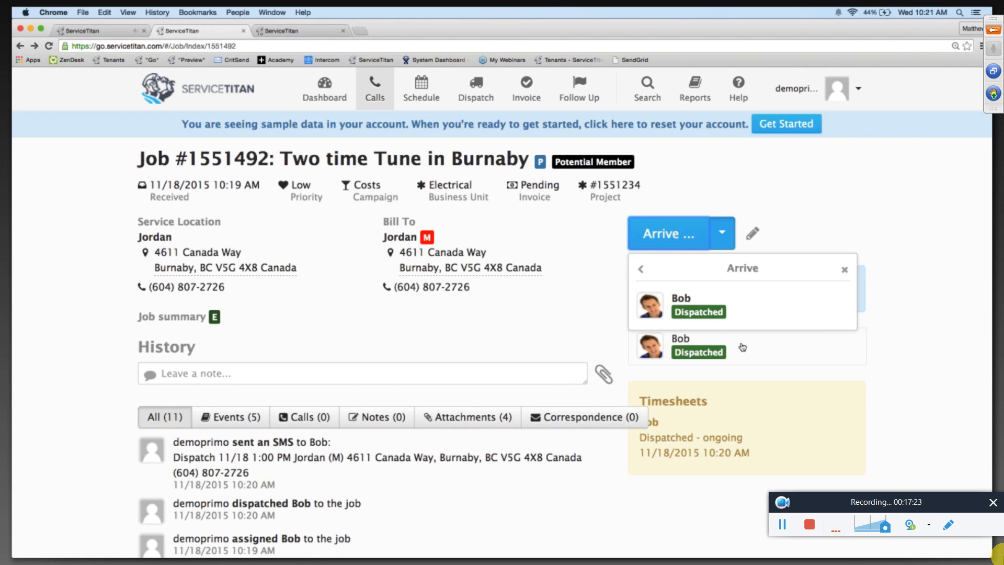
left_click(695, 309)
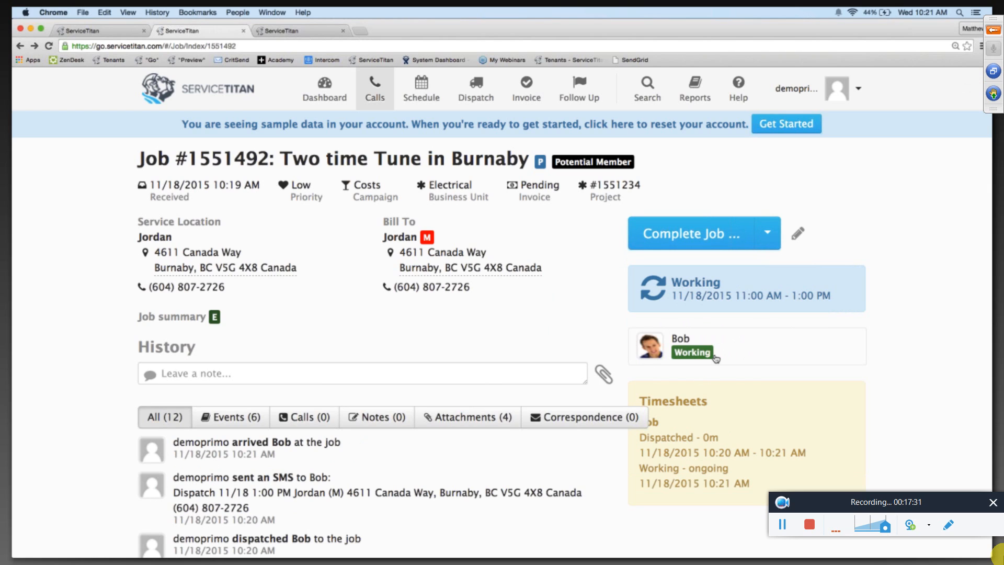
- Start completing the job, entering invoice number B0003 and invoice date 11/18/2015
left_click(687, 234)
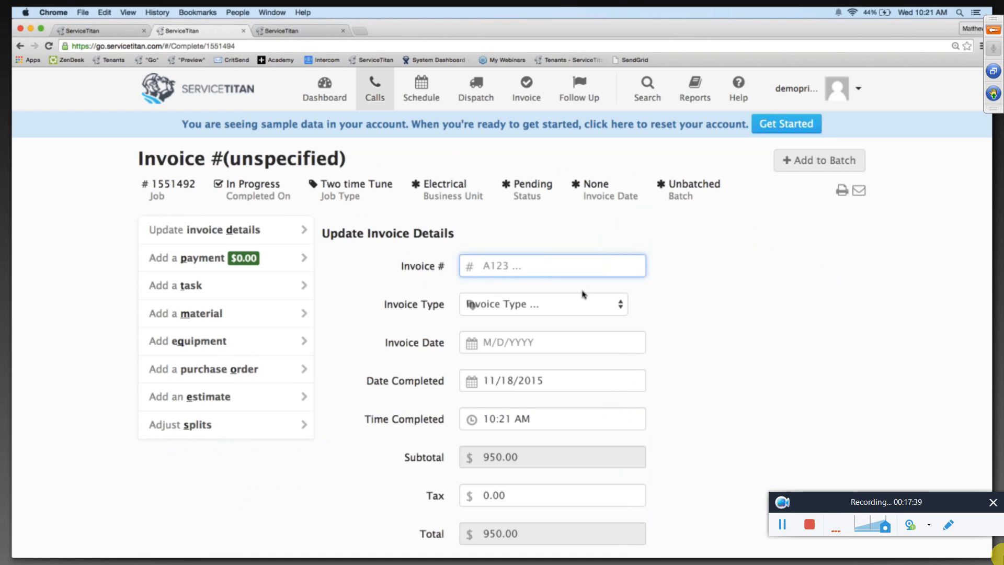
type("B")
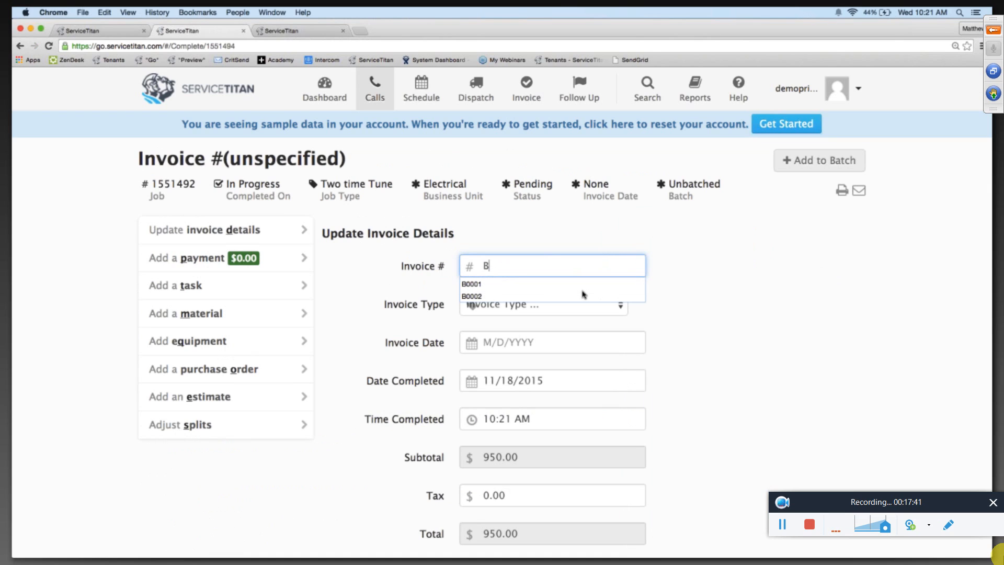
type("0003")
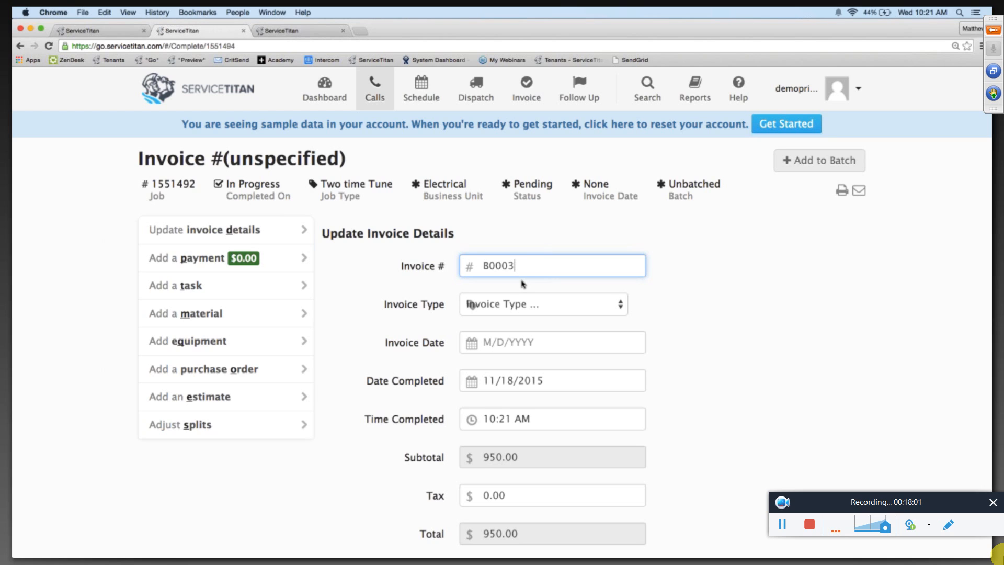
left_click(506, 346)
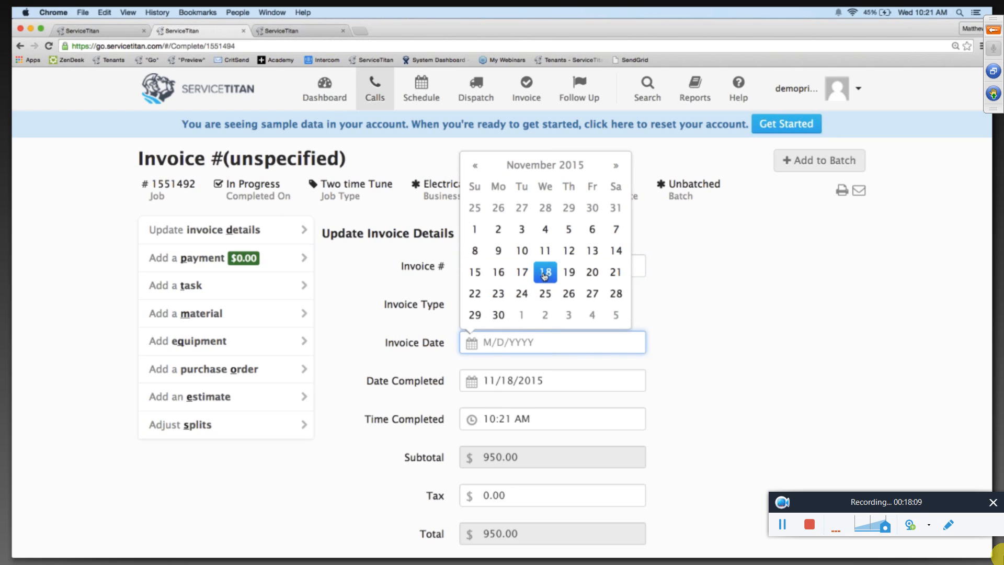
left_click(545, 273)
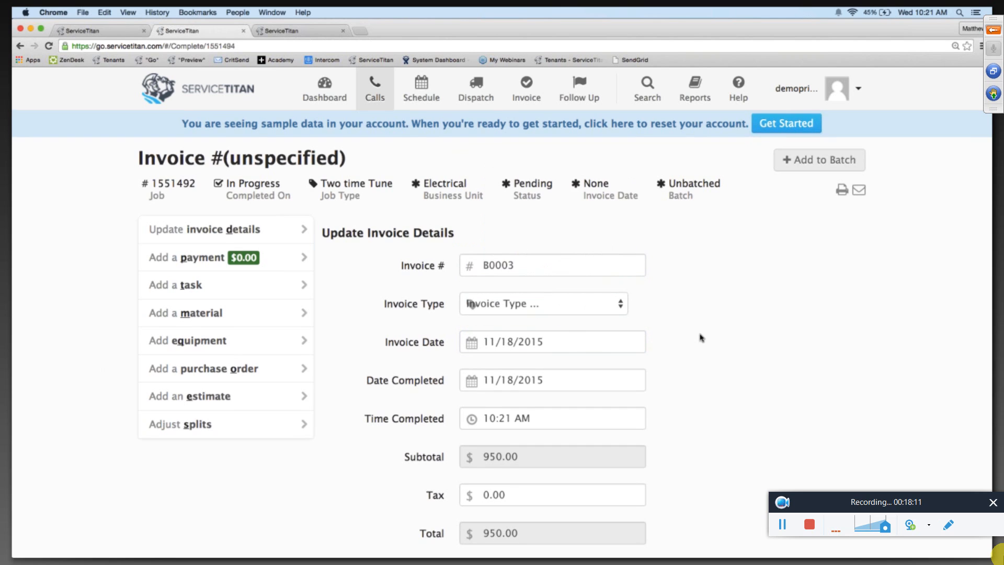
- Change the invoice summary to "Test install Job" and save the invoice details
scroll(701, 337, "down", 3)
double_click(530, 449)
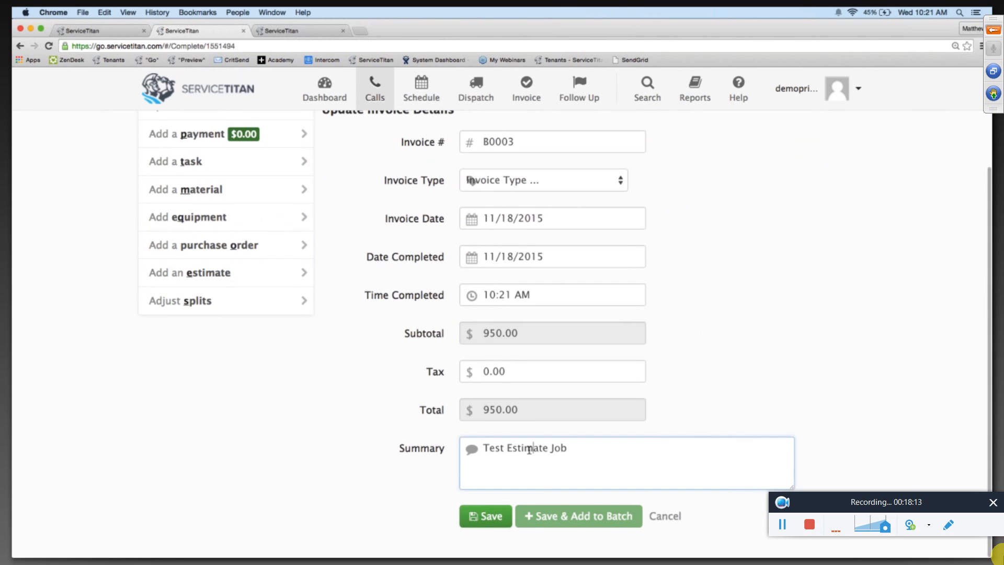
type("install")
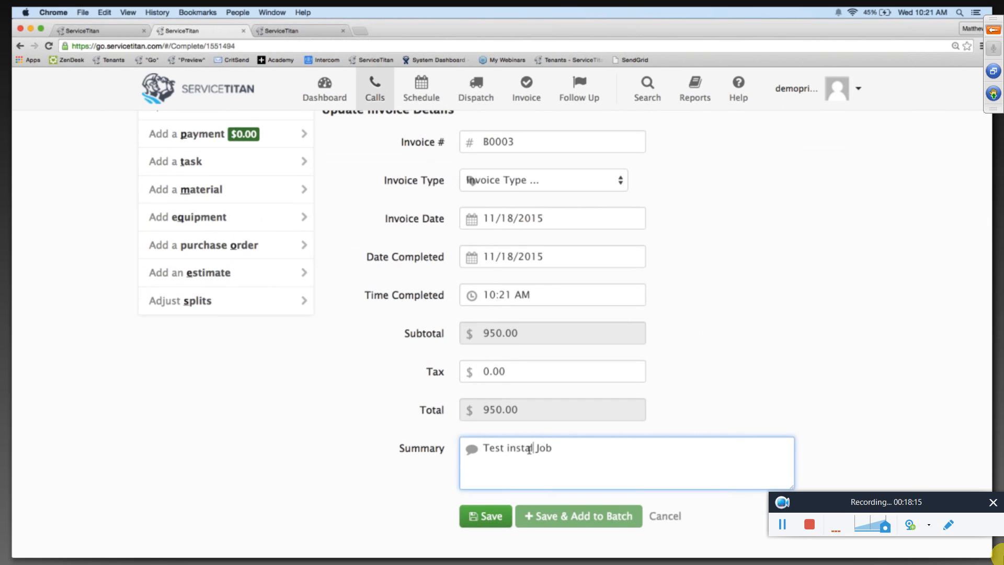
left_click(481, 523)
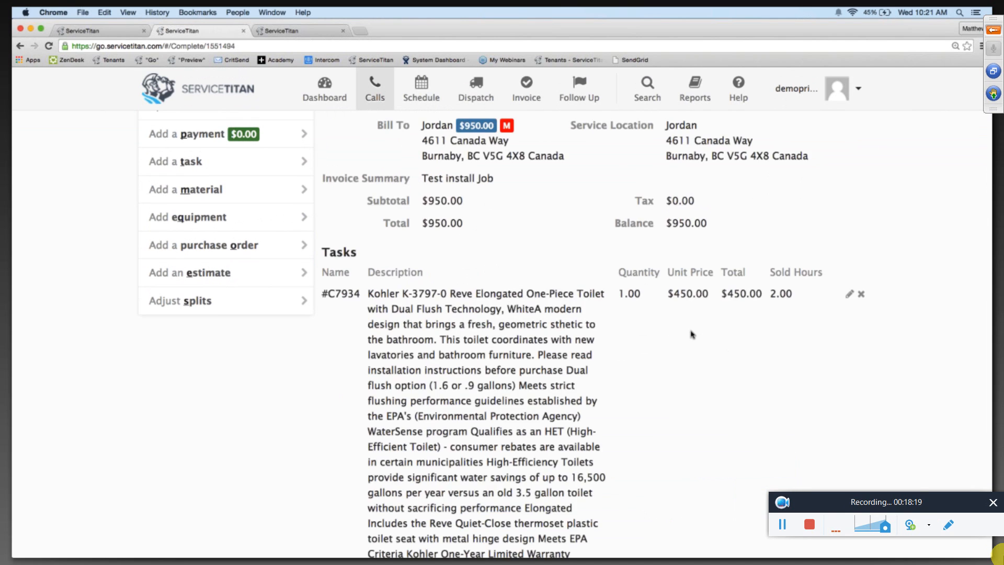
- Review the saved invoice's tasks, materials and splits, and return through its job to the linked project
scroll(693, 334, "down", 8)
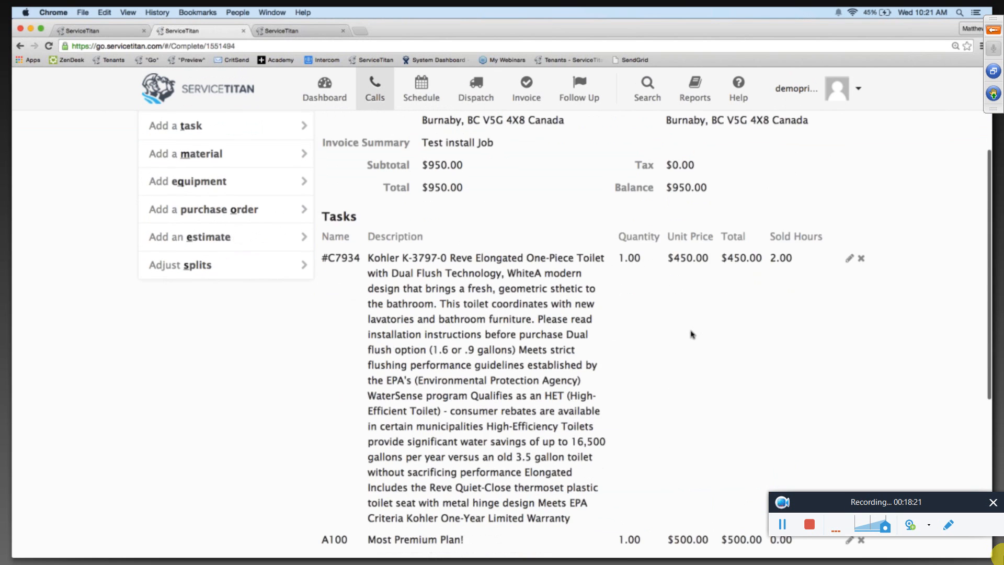
scroll(688, 334, "down", 5)
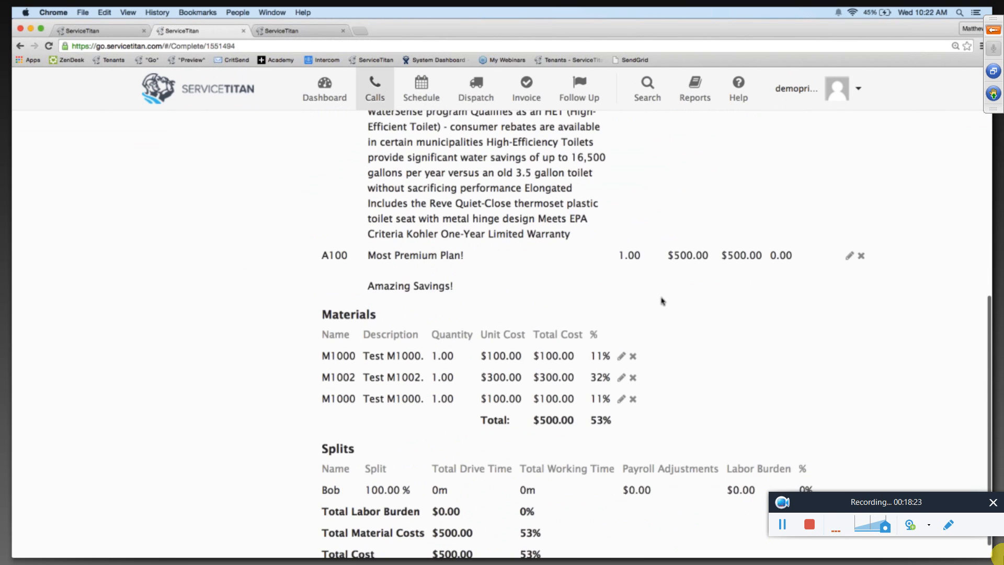
scroll(733, 376, "up", 10)
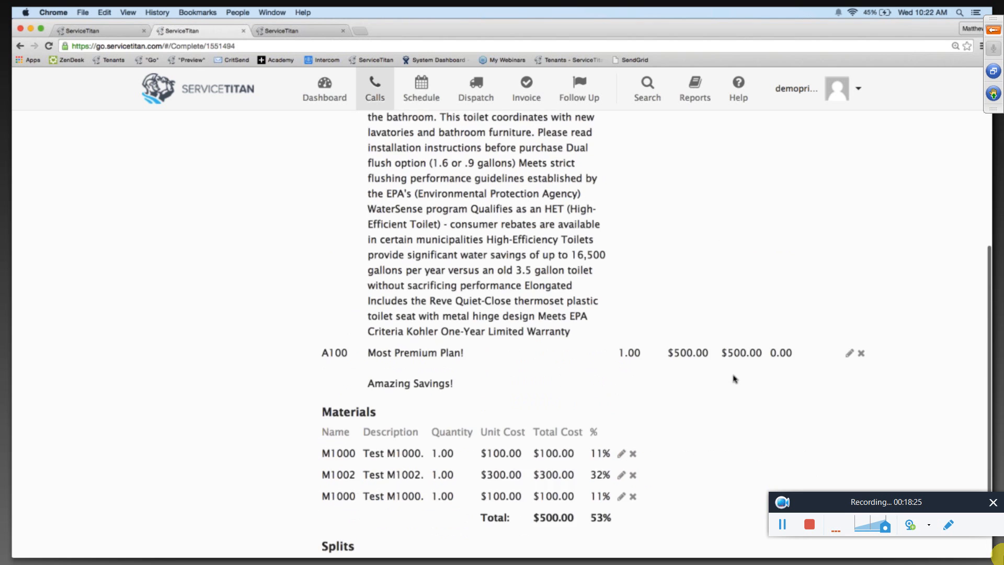
scroll(733, 376, "up", 8)
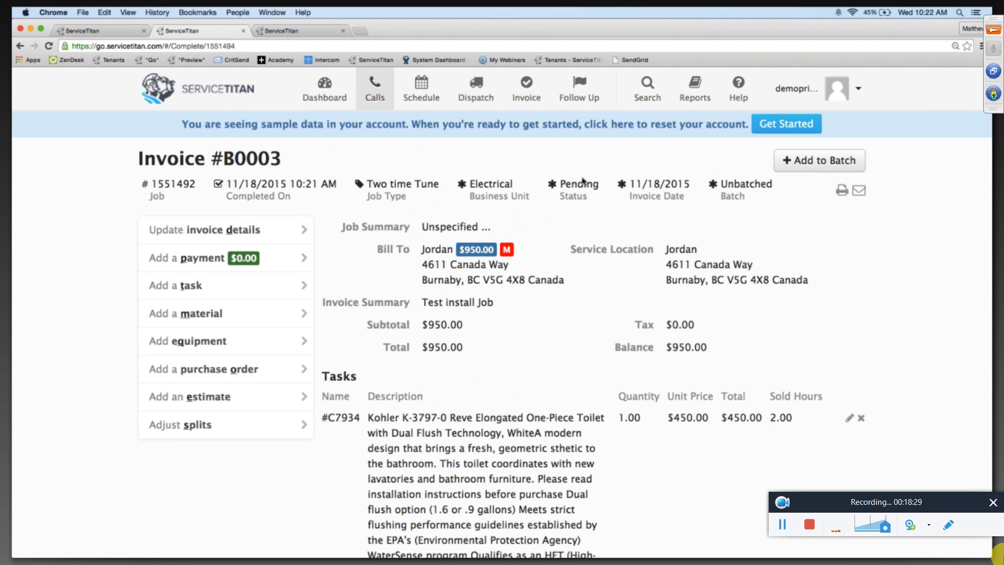
left_click(178, 185)
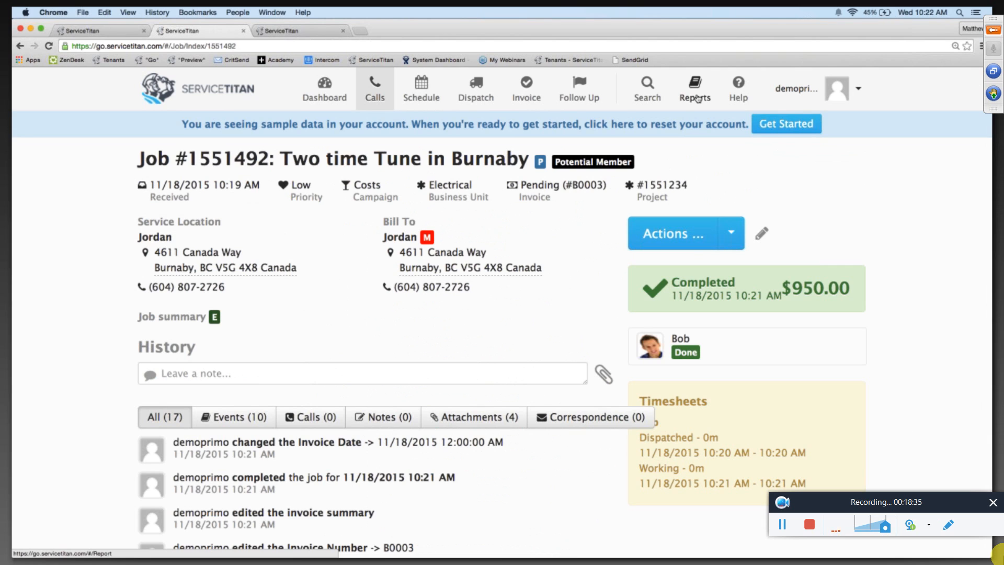
left_click(662, 185)
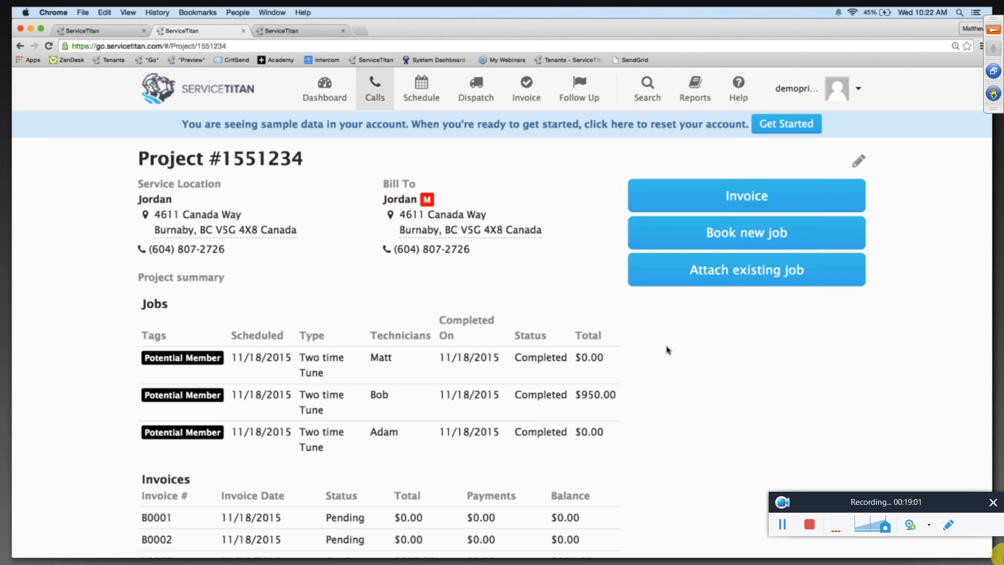
- Open the reports page in a new browser tab, search for "sales tracking" and open the Sales Tracking Report
left_click(696, 85, "super")
left_click(400, 31)
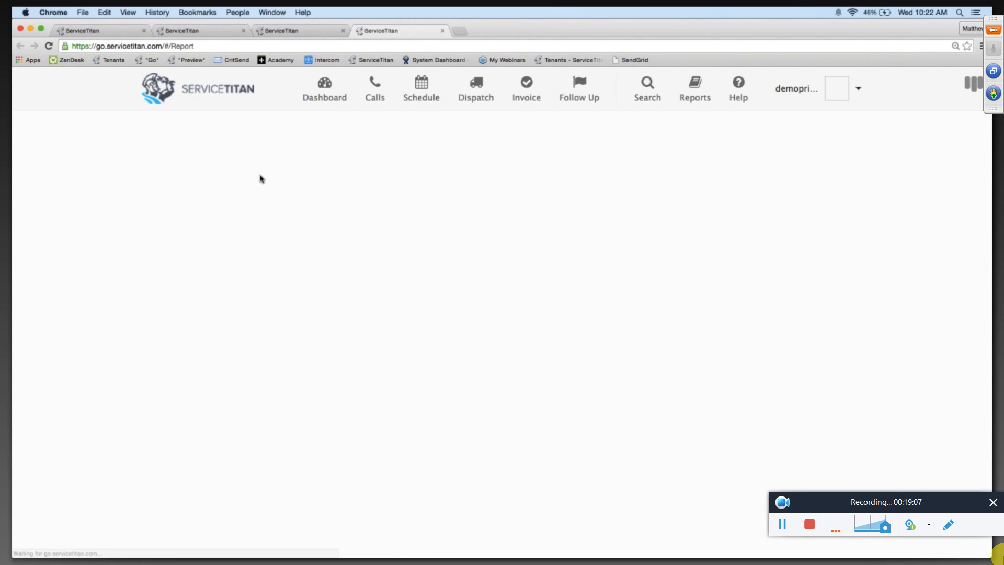
left_click(184, 207)
type("sales tracking")
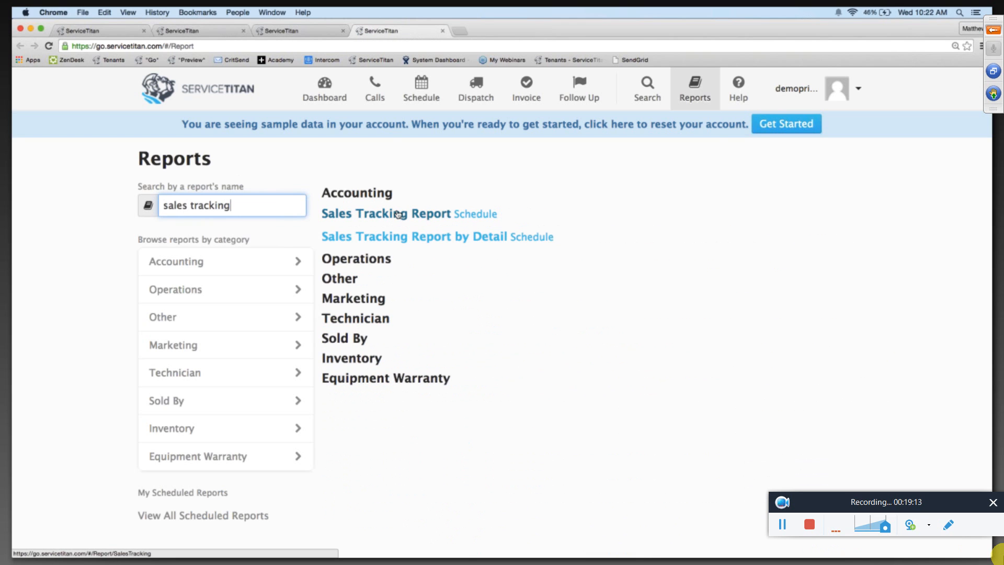
left_click(422, 219)
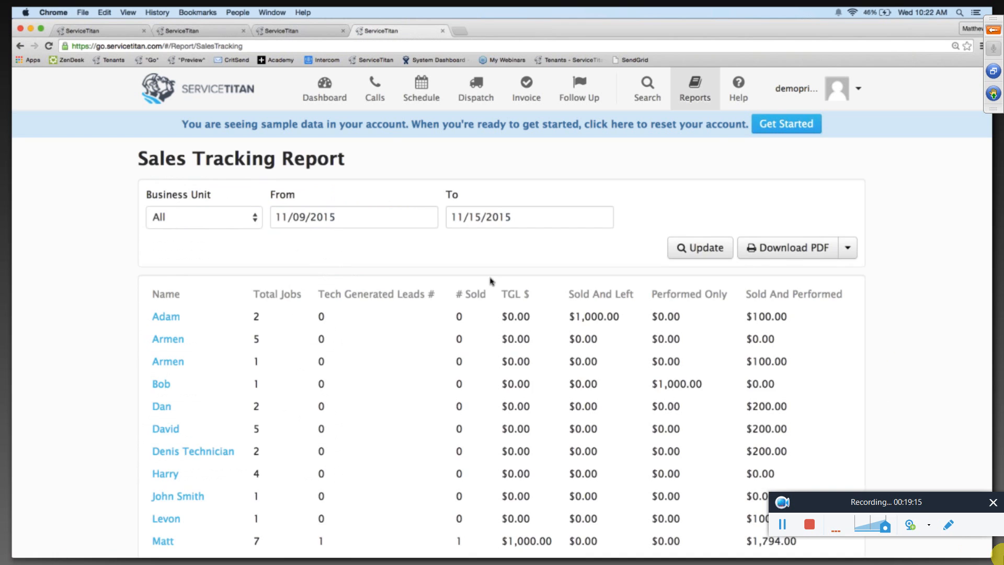
- Run the Sales Tracking Report from 11/18/2015 to 11/18/2015 and examine the Sold And Left and Sold And Performed amounts
left_click(358, 218)
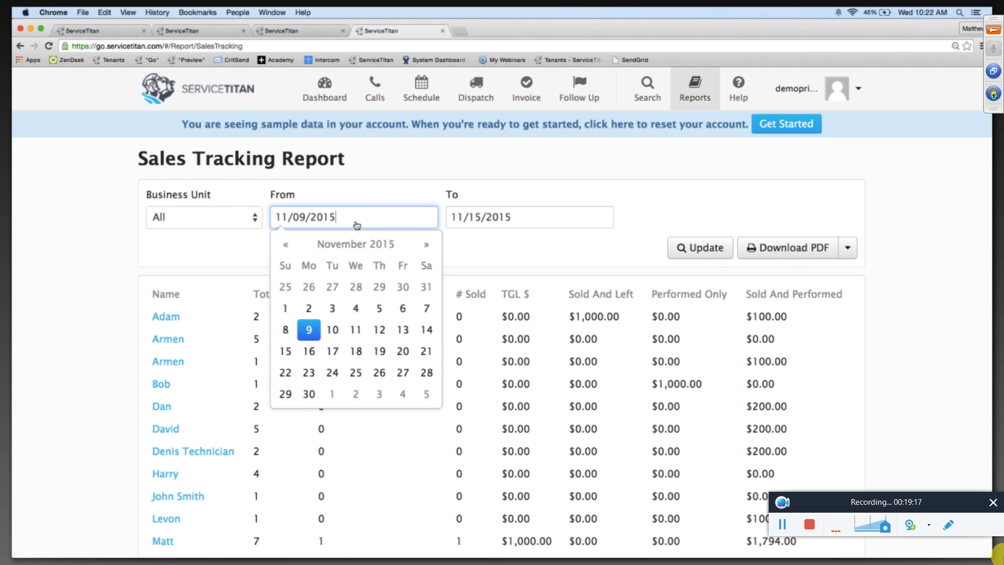
left_click(360, 351)
left_click(518, 216)
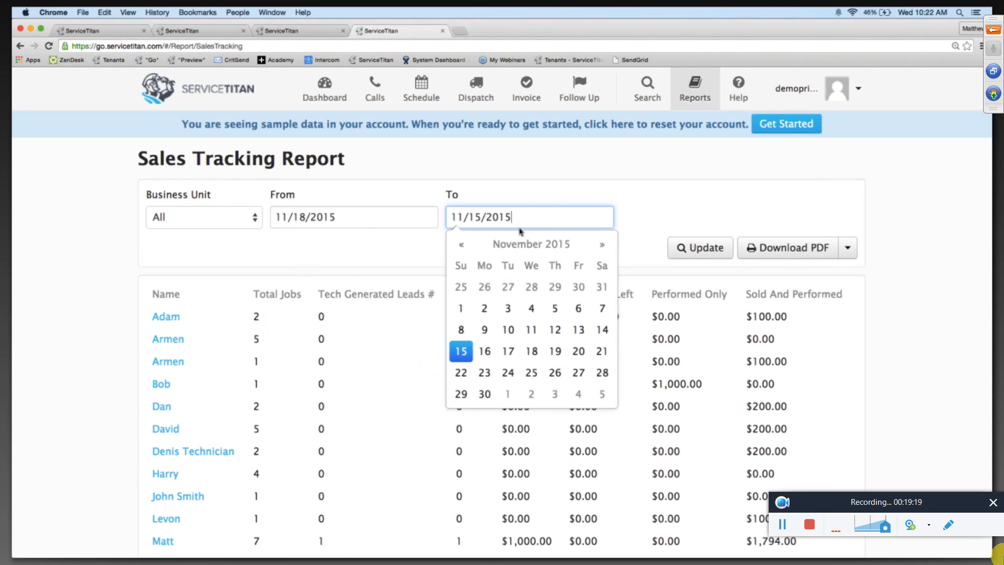
left_click(530, 353)
left_click(702, 247)
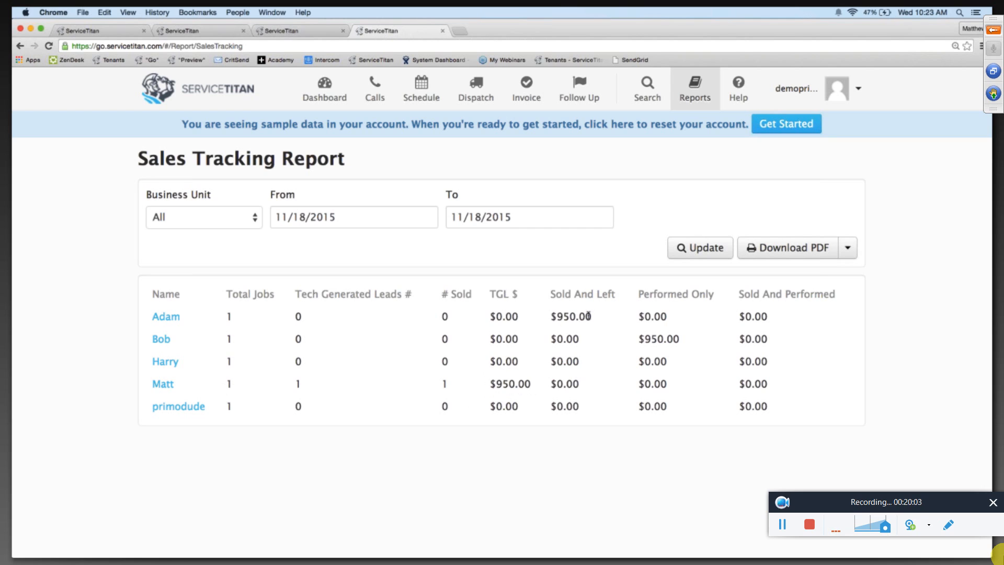
left_click_drag(586, 317, 550, 317)
left_click_drag(737, 320, 774, 320)
left_click(605, 266)
- Return to the report list, open the Sales Tracking Report by Detail and set its dates from 8/1/2015 to 11/18/2015
left_click(21, 47)
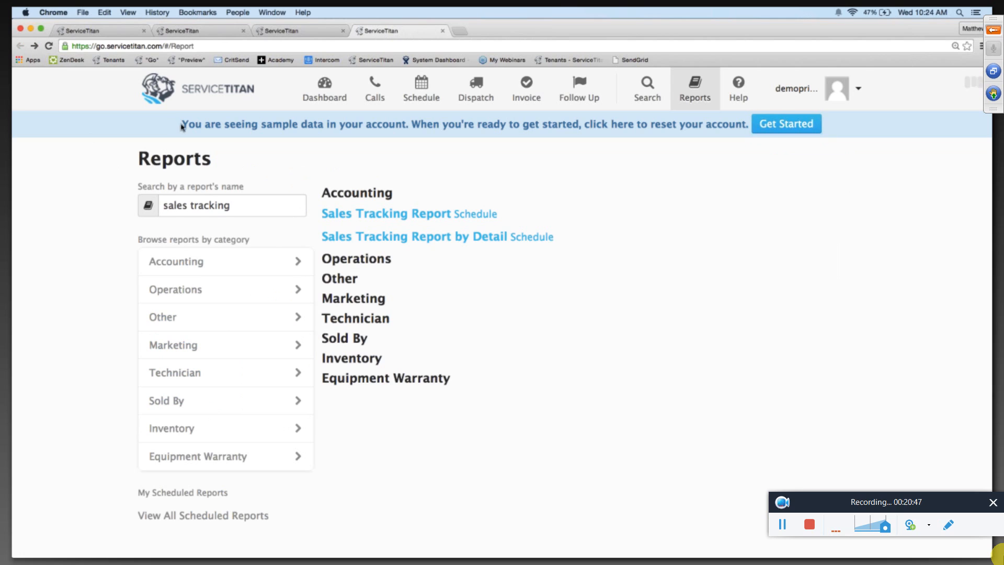
left_click(438, 244)
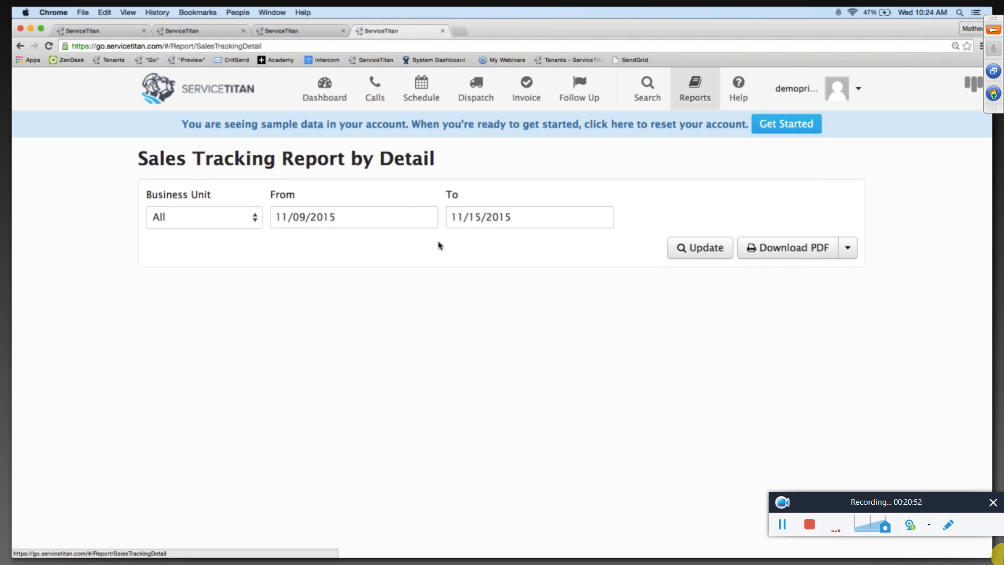
left_click(385, 219)
double_click(286, 247)
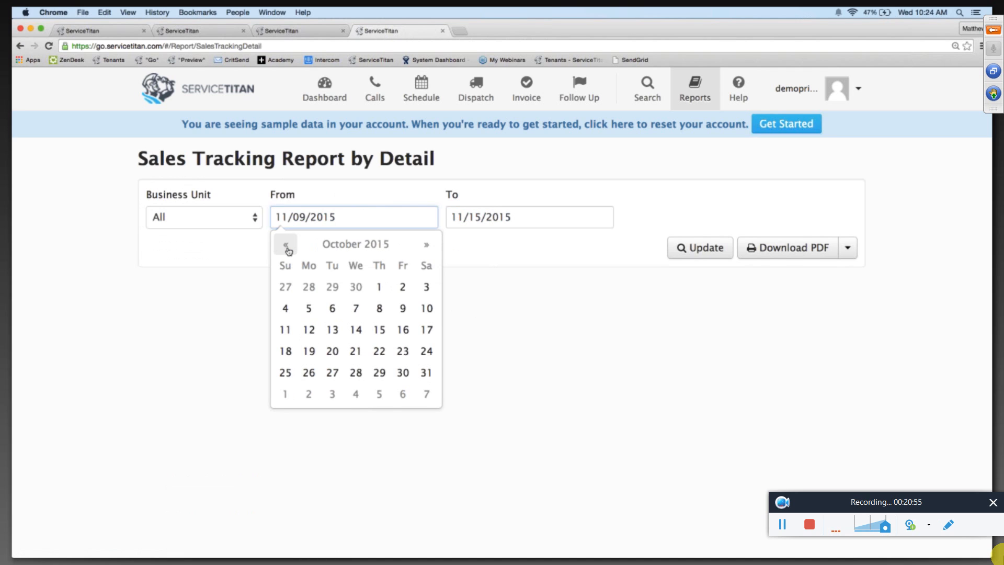
left_click(287, 249)
left_click(426, 287)
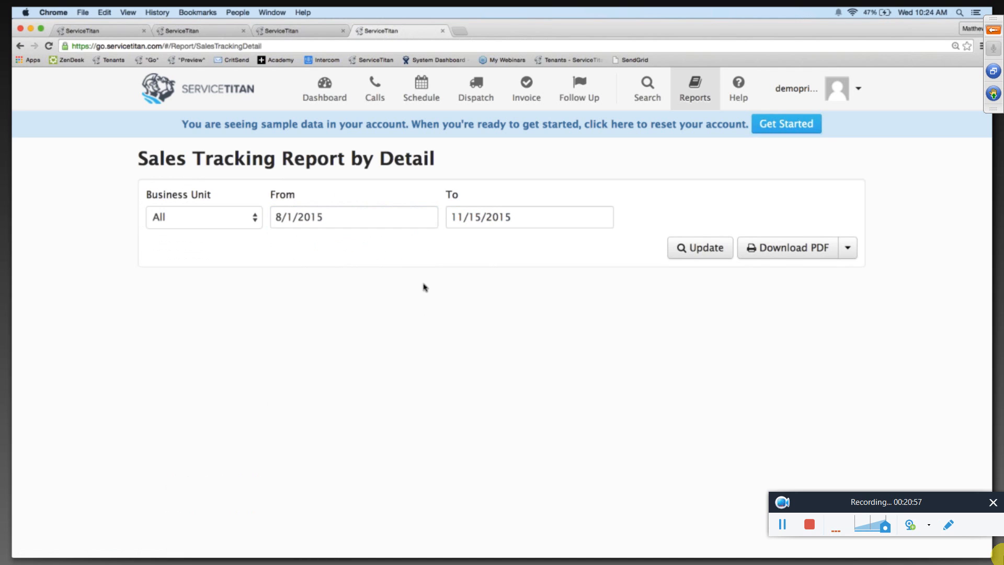
left_click(573, 218)
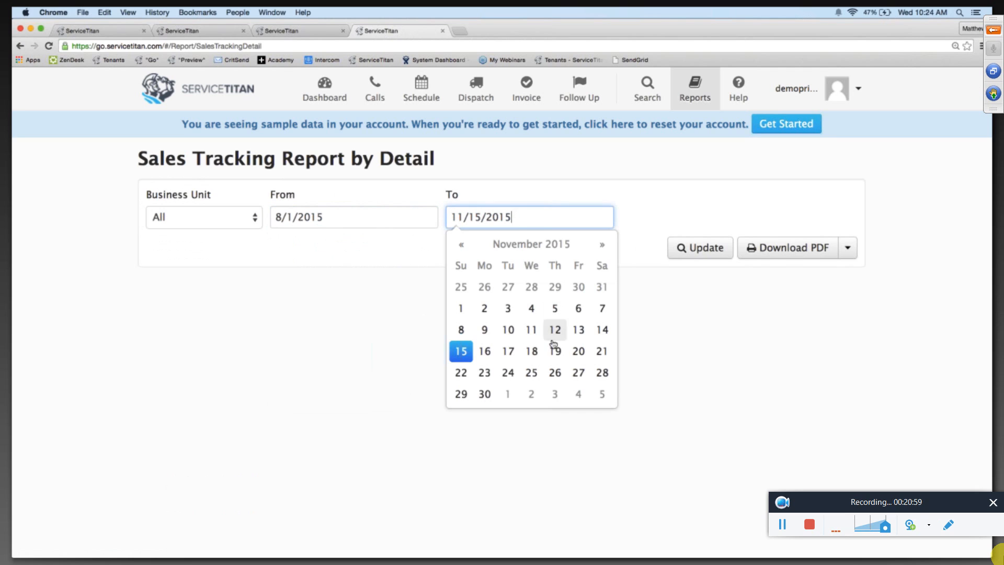
left_click(532, 359)
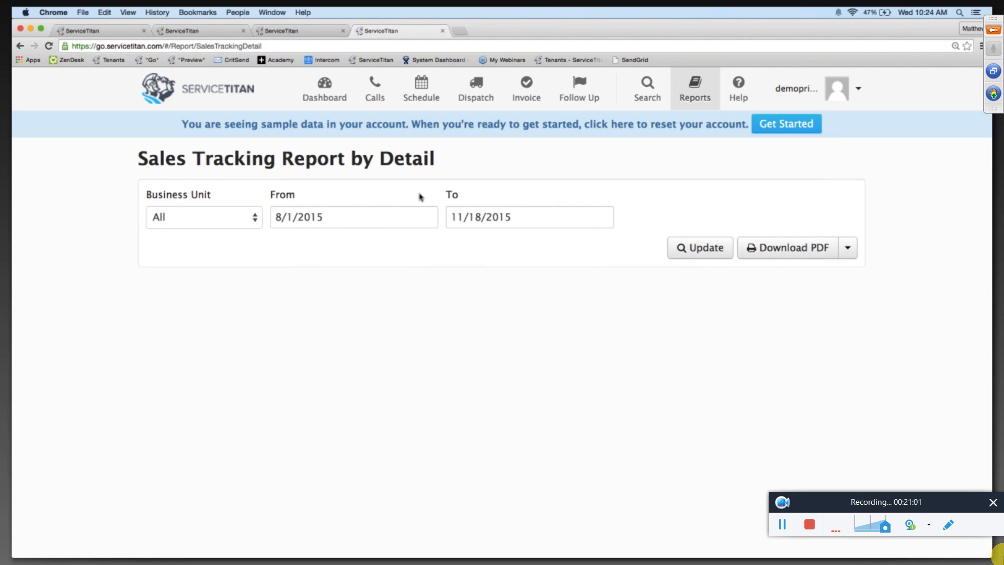
- Set the Sales Tracking Report by Detail's start date to 3/12/2015 and run the report
left_click(368, 217)
left_click(285, 244)
left_click(286, 245)
left_click(286, 245)
left_click(286, 245)
left_click(286, 244)
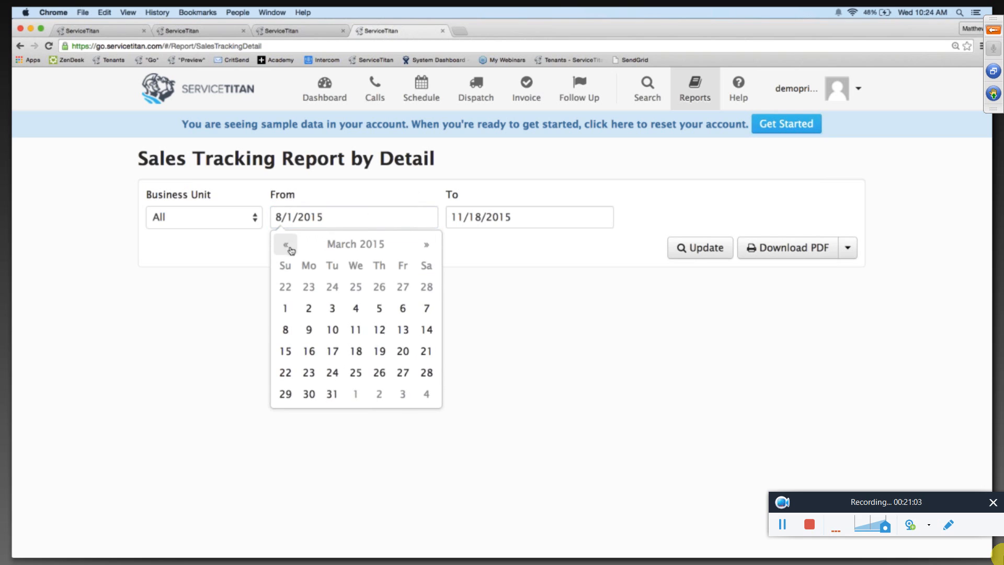
left_click(388, 340)
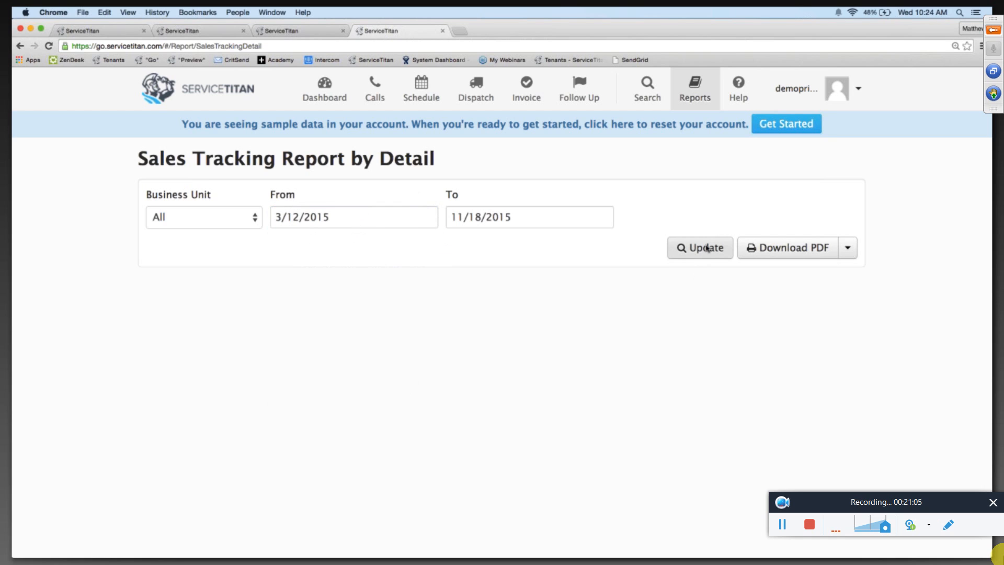
left_click(706, 249)
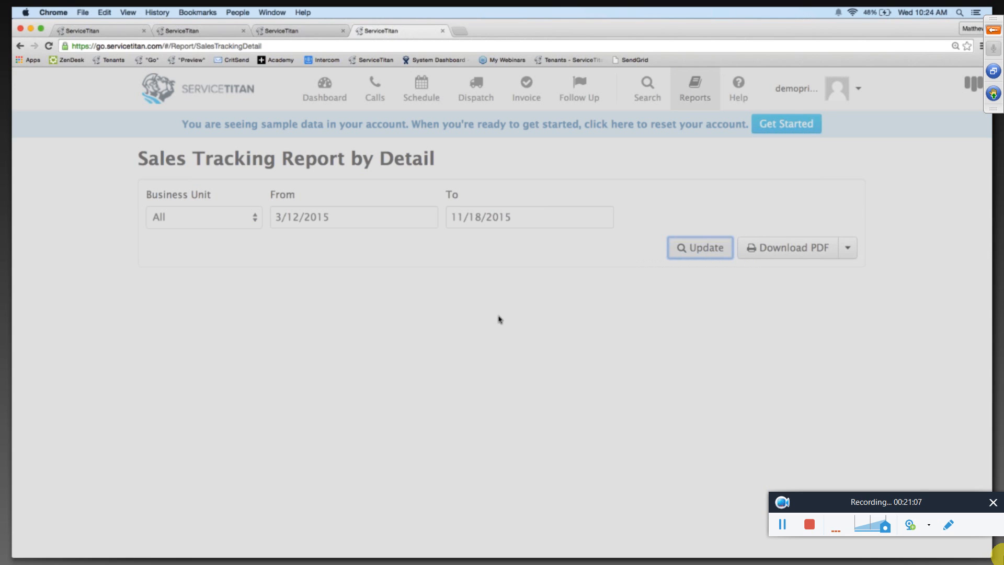
- Examine the 8-10 group's report columns, open its first Sold And Performed job in a new browser tab, and return to the report
scroll(429, 376, "down", 5)
scroll(427, 375, "up", 3)
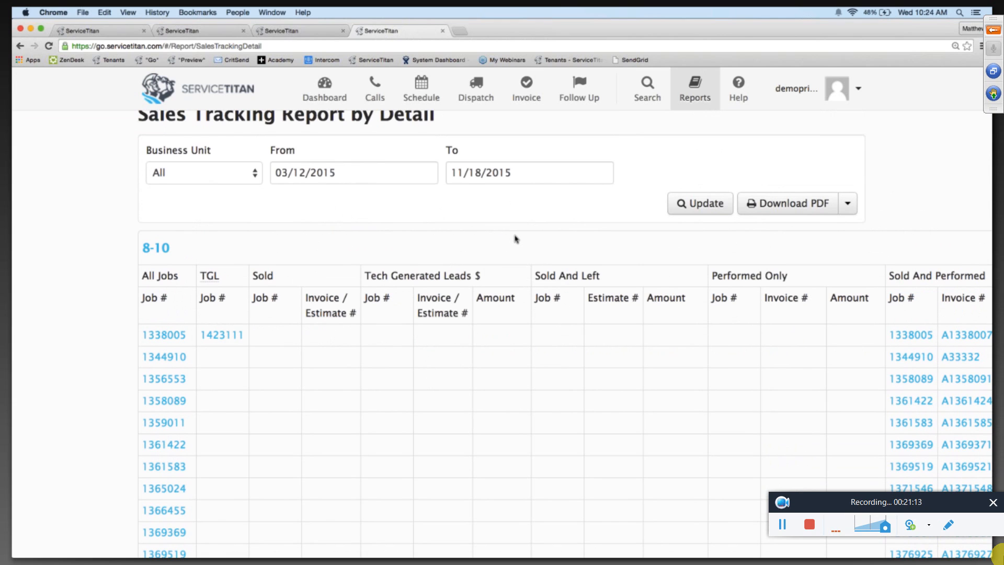
scroll(499, 256, "down", 2)
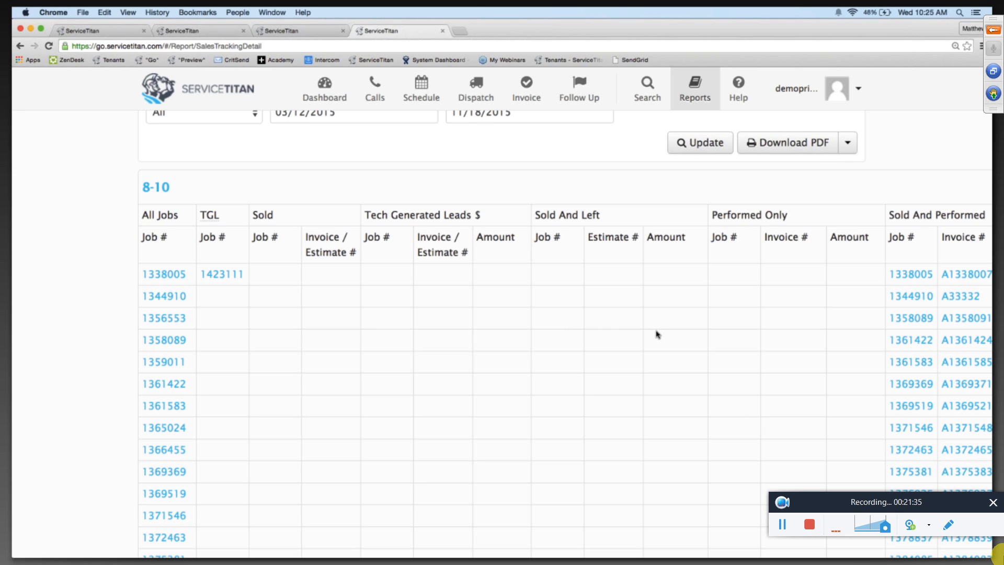
scroll(658, 335, "right", 3)
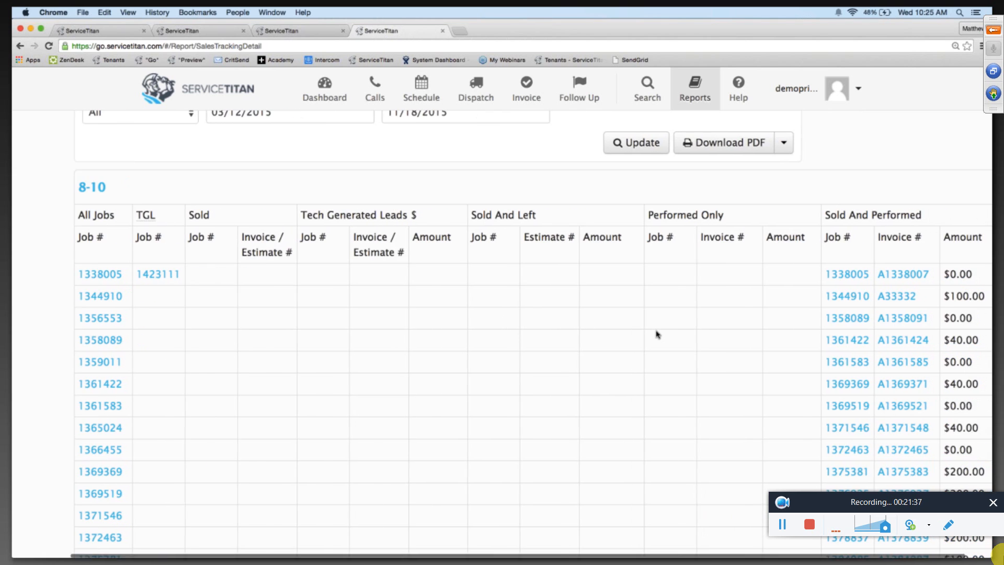
left_click(830, 276, "super")
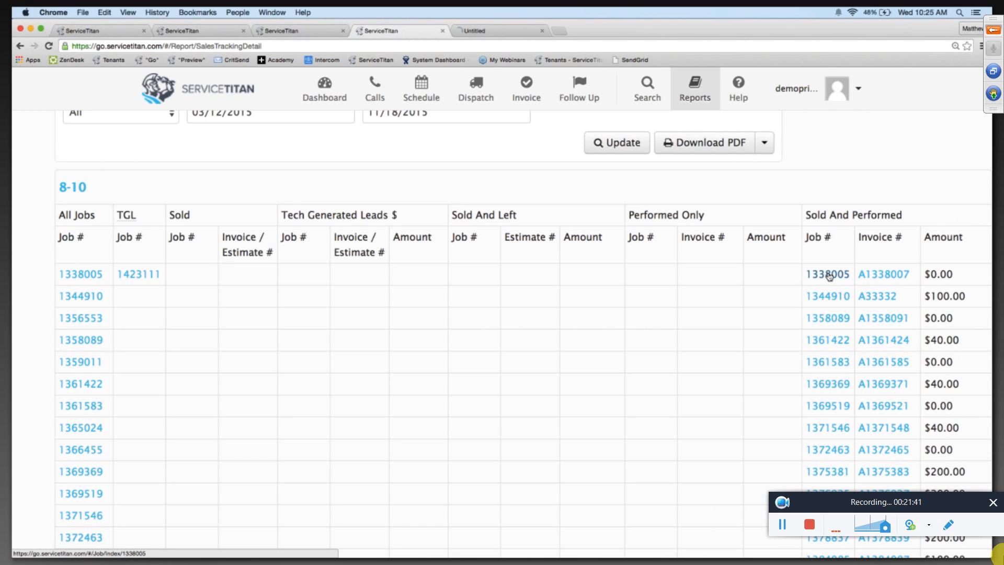
left_click(492, 33)
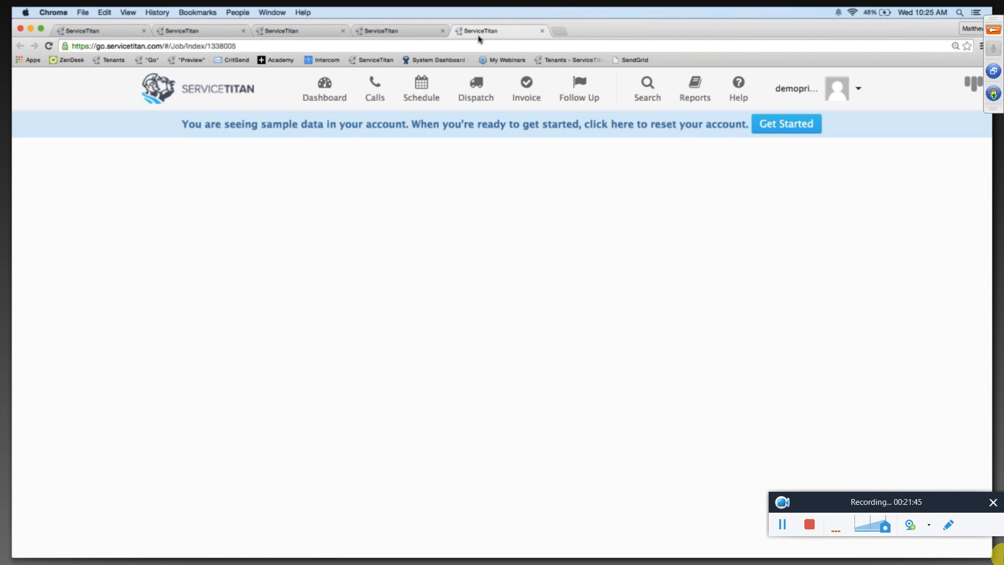
left_click(401, 33)
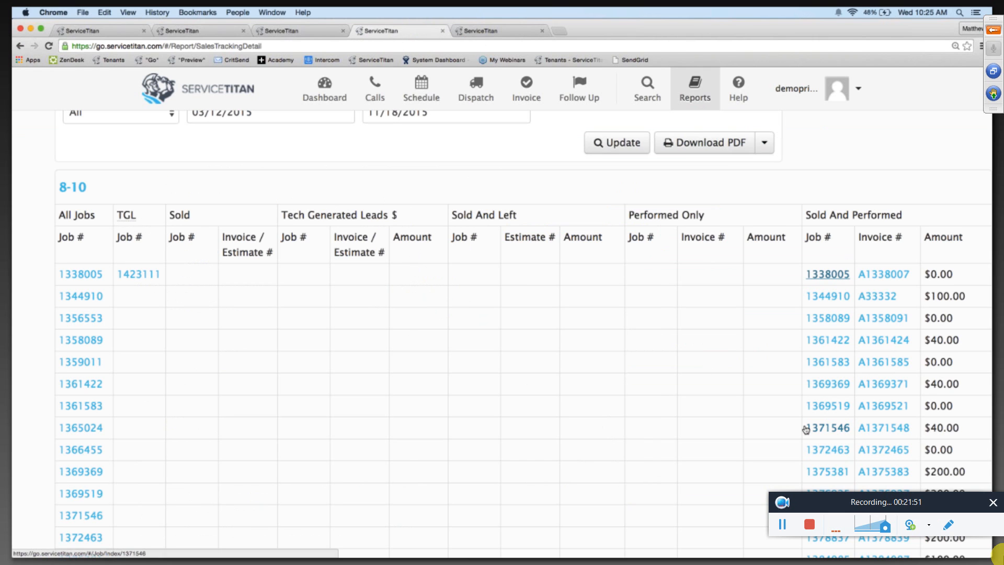
- Review the remaining Sold And Left, Performed Only and Sold And Performed entries, and return to the report list
scroll(806, 429, "down", 15)
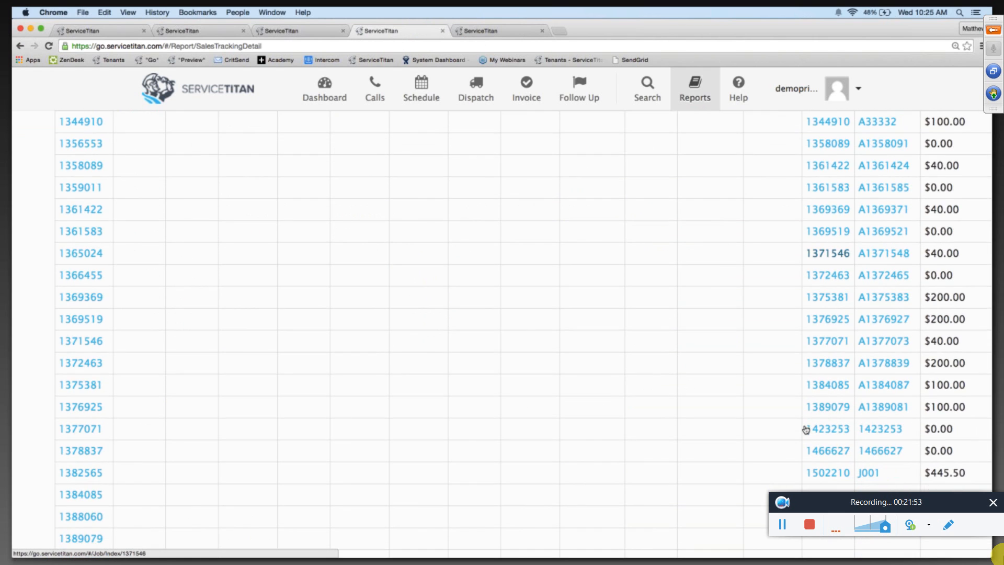
scroll(844, 397, "down", 10)
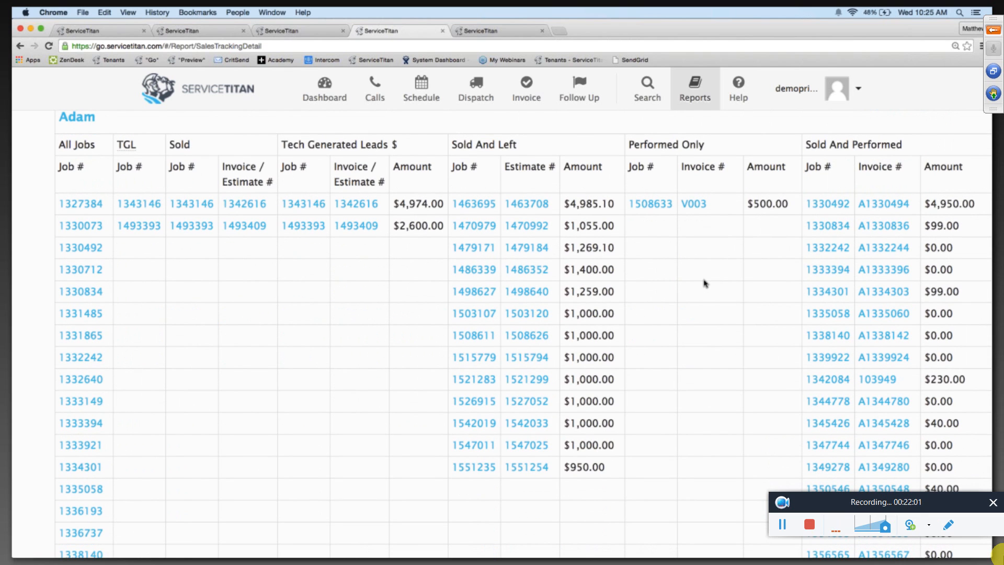
scroll(704, 283, "down", 20)
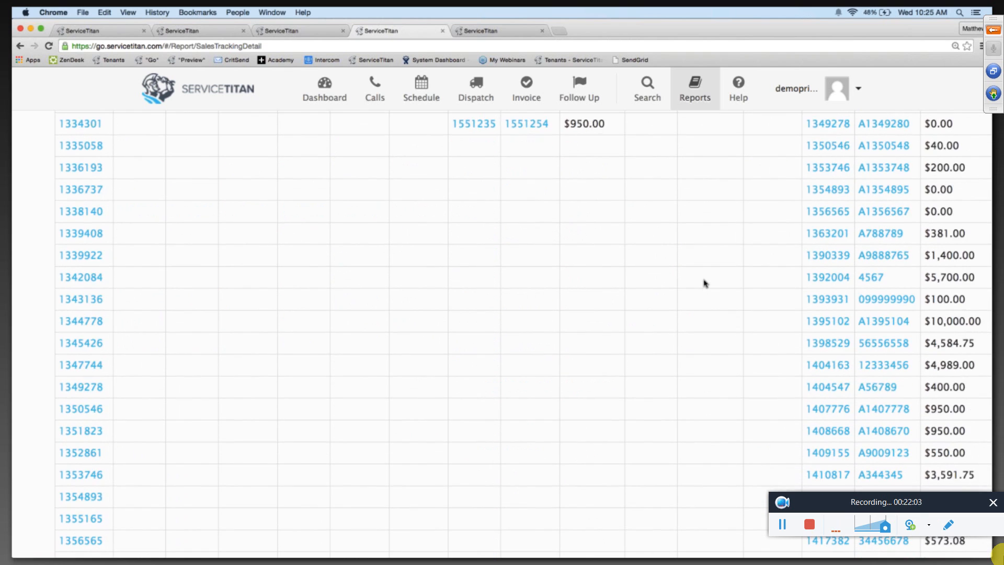
scroll(704, 283, "down", 20)
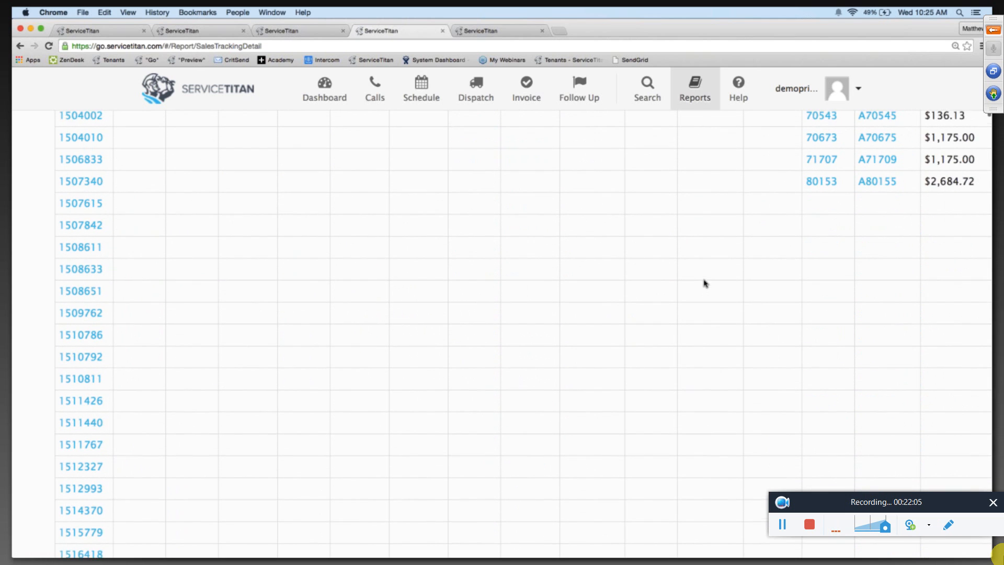
left_click(693, 102)
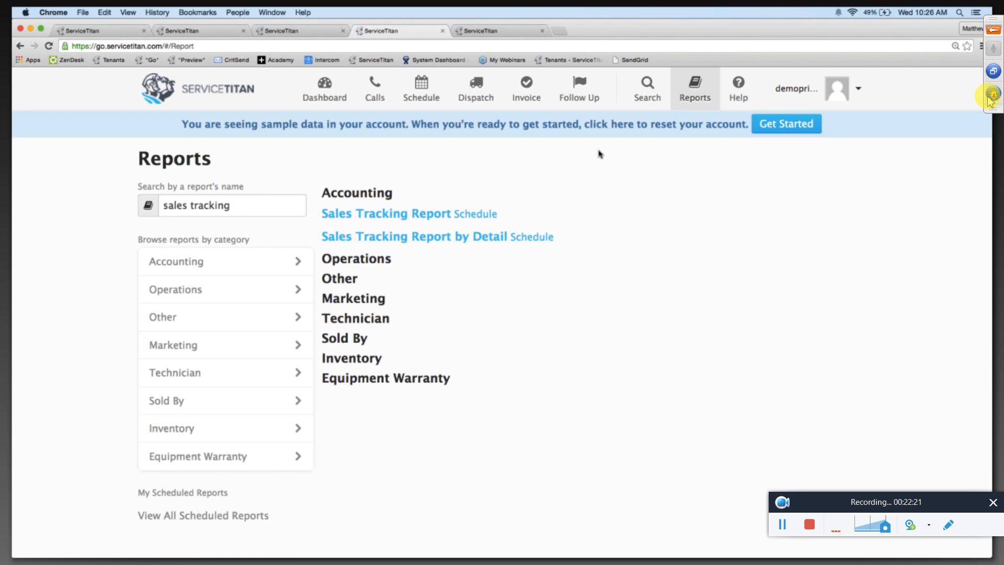
- Switch to GoToWebinar and write the staff question "When creating the estimate we leave 3 prices for our customers - I imagine I can put al"
left_click(994, 30)
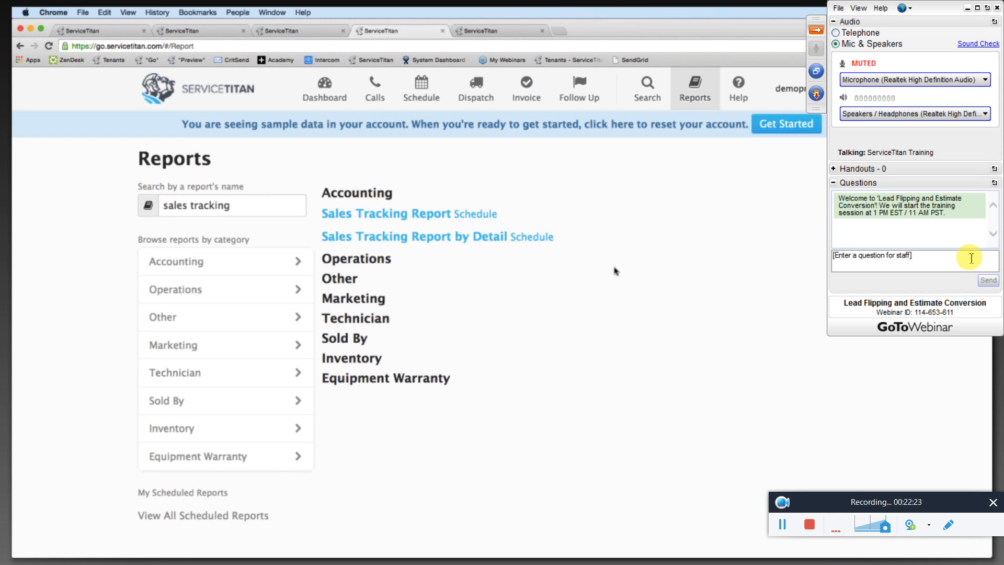
left_click(923, 255)
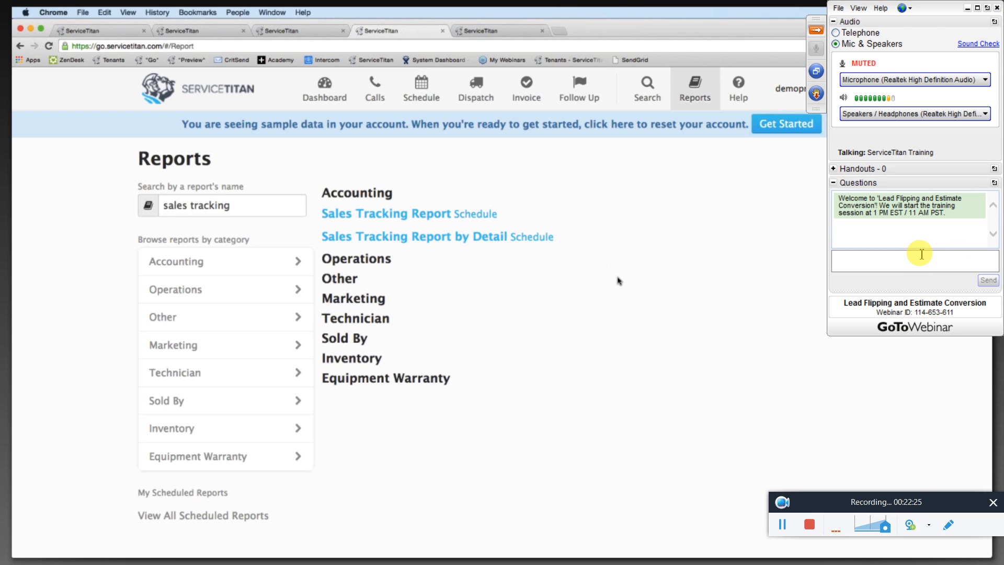
type("When creating the ")
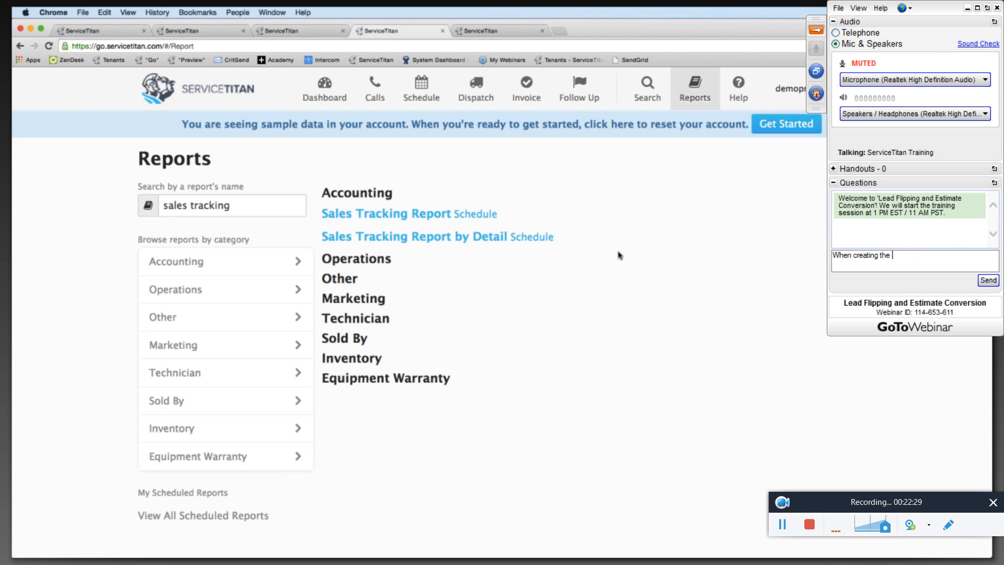
type("estimate we leave 3 pri")
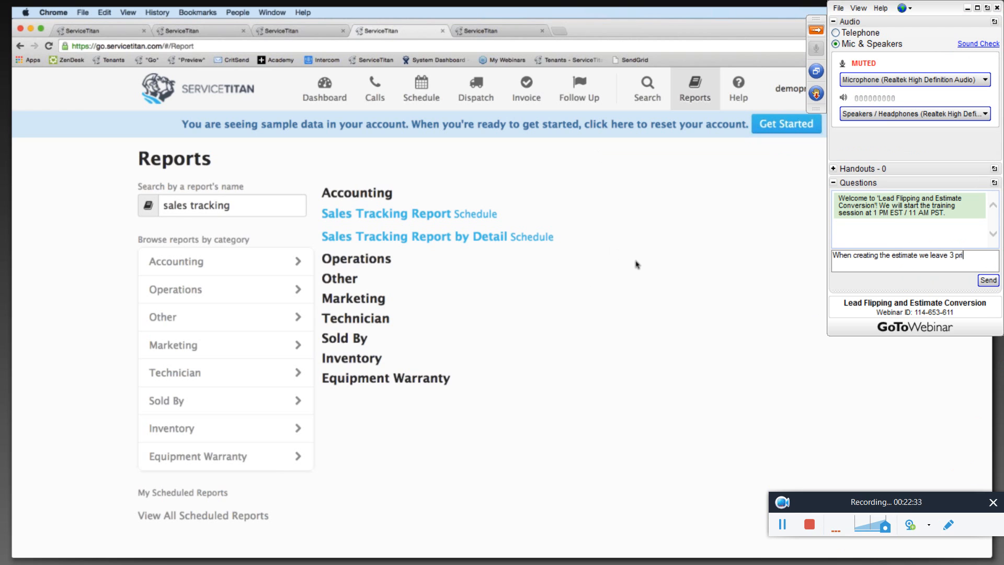
type("ces for ou")
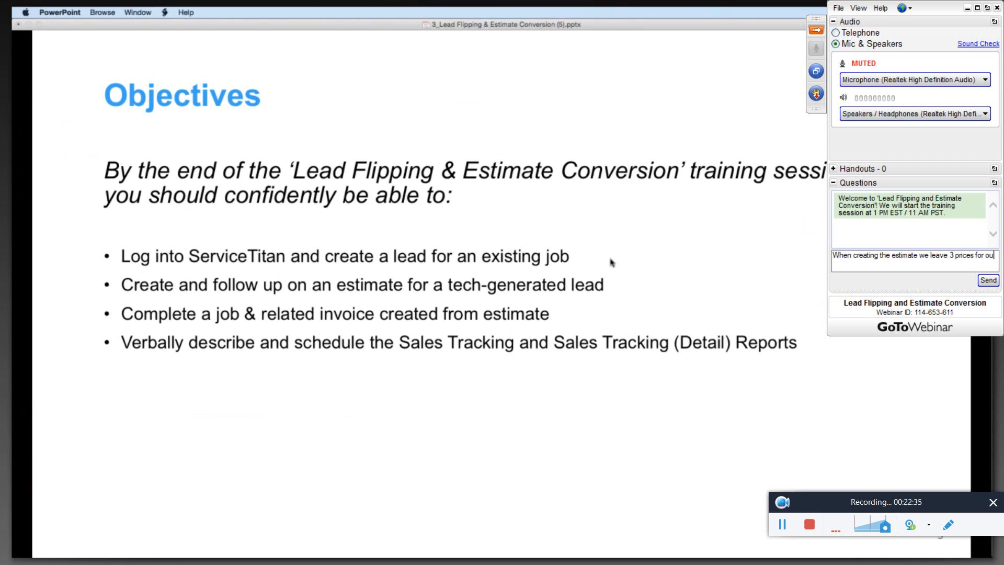
type("r customers - I imagine I can put al")
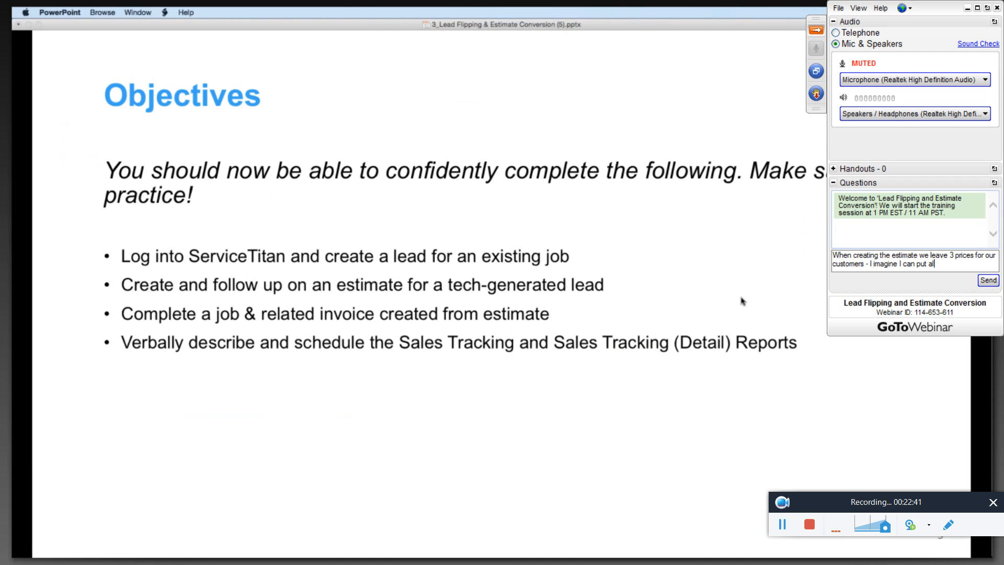